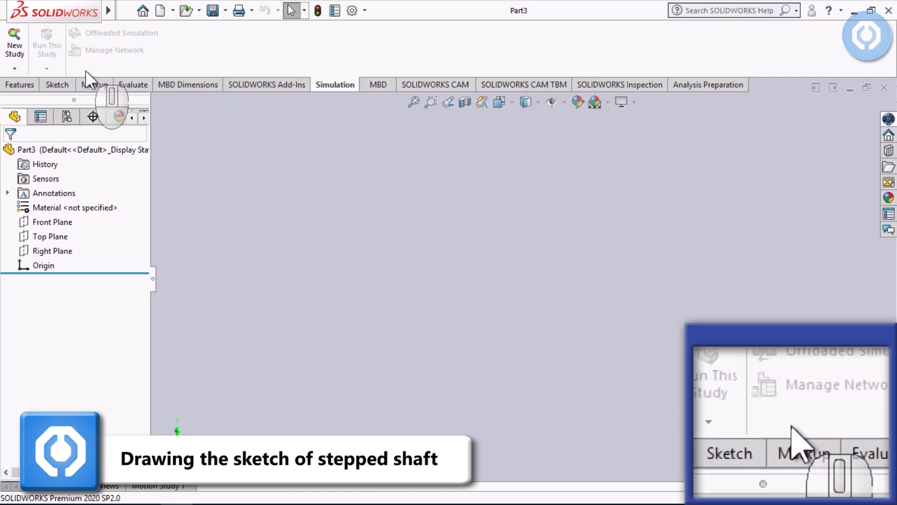
Start a sketch on the Right Plane and draw a circle of about 0.06 m radius centred on the origin
left_click(56, 79)
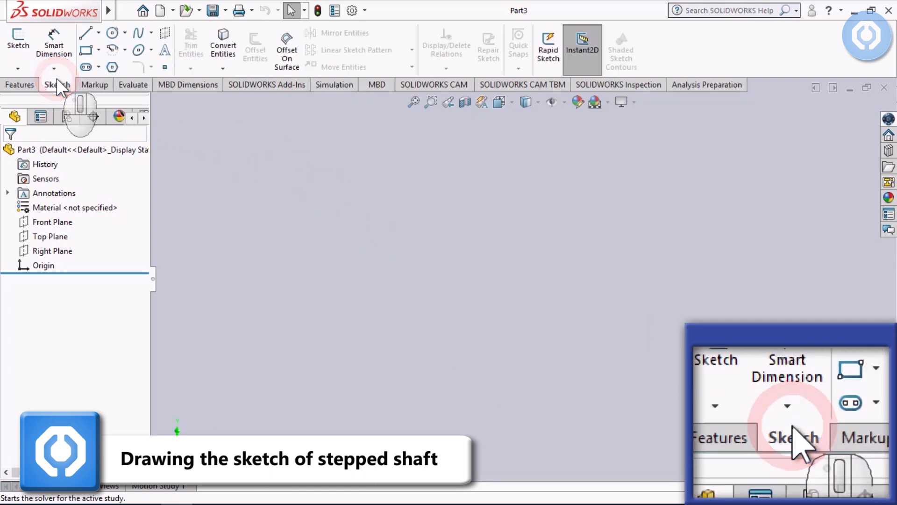
left_click(66, 254)
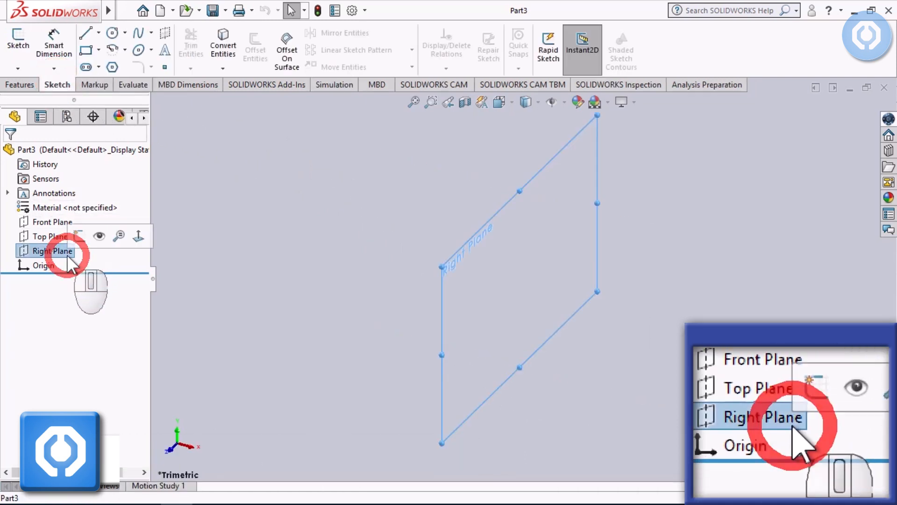
left_click(83, 232)
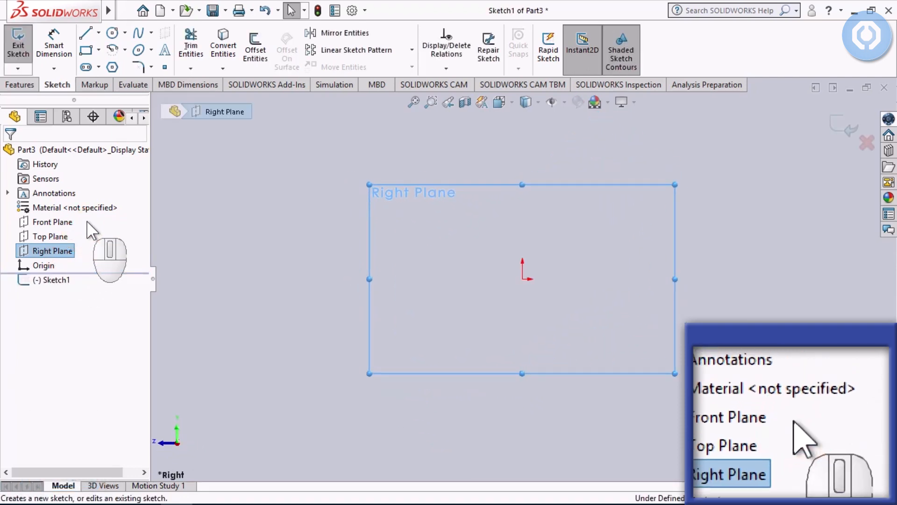
left_click(116, 36)
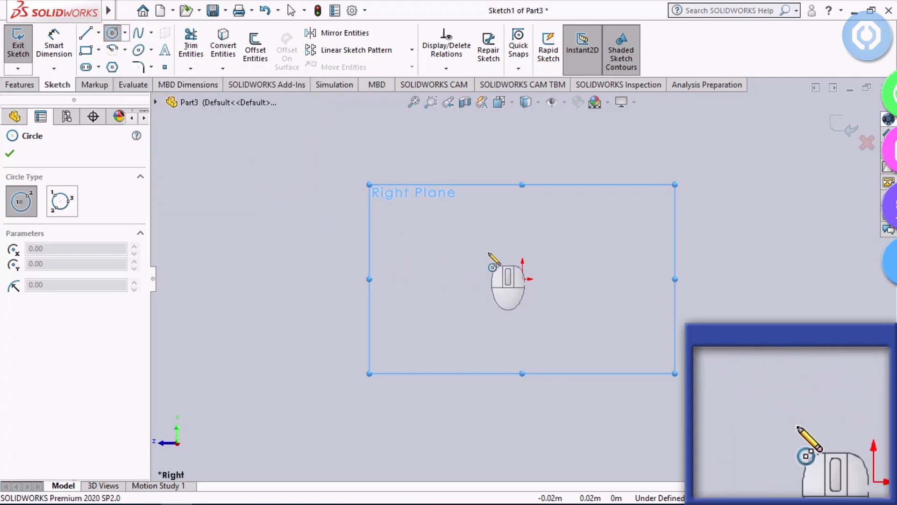
left_click(523, 279)
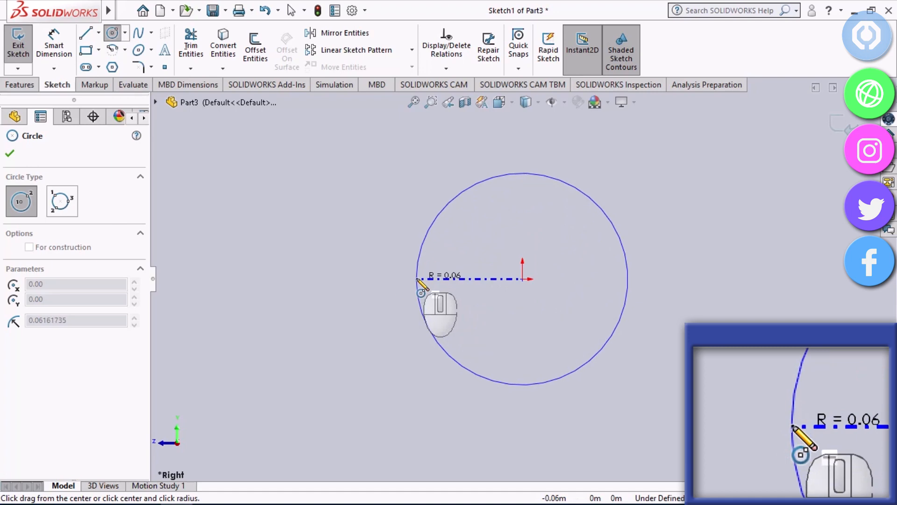
left_click(417, 280)
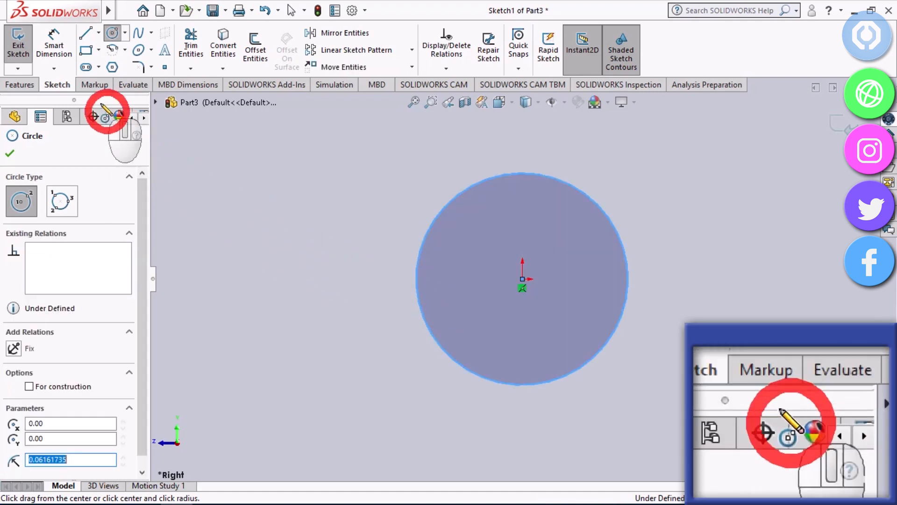
Dimension the circle's diameter as 0.2 m and exit the sketch
left_click(60, 49)
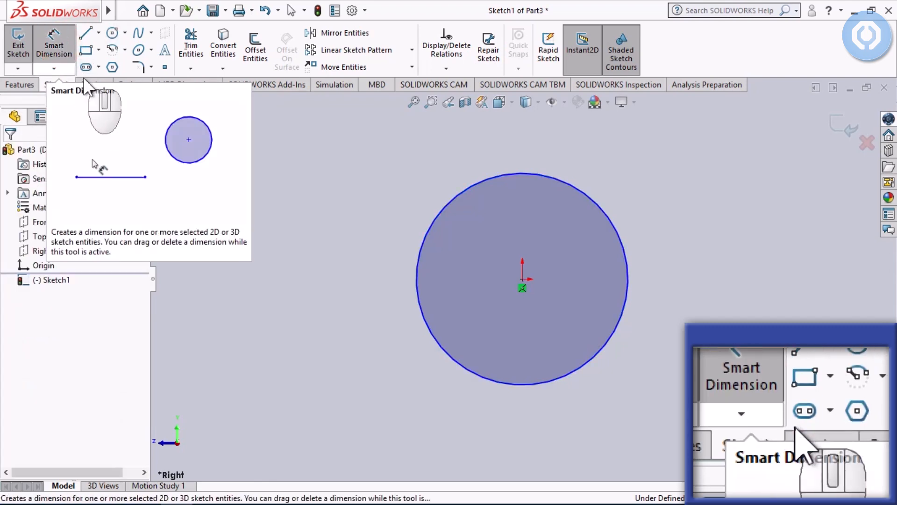
left_click(416, 251)
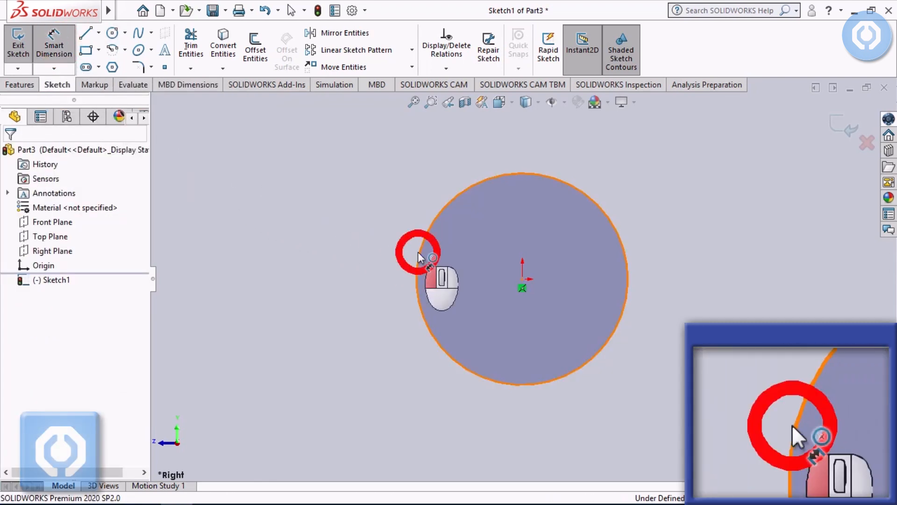
left_click(473, 270)
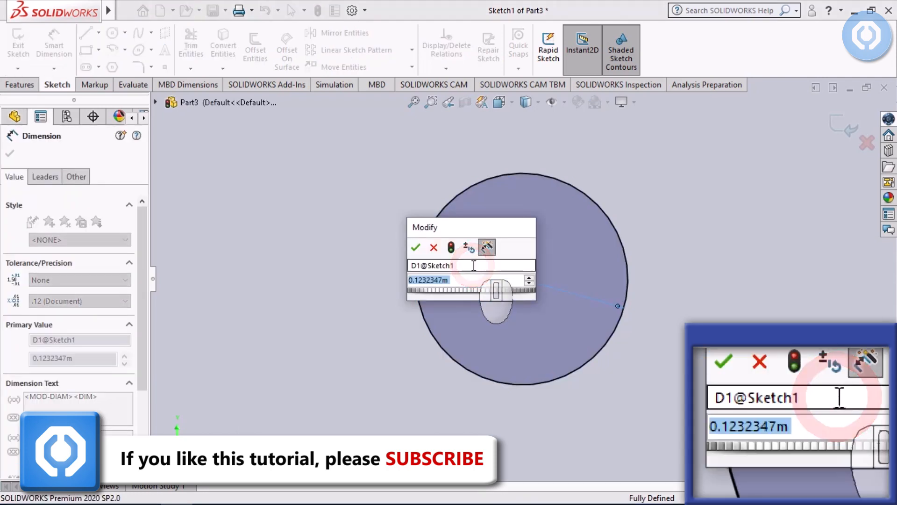
type(".")
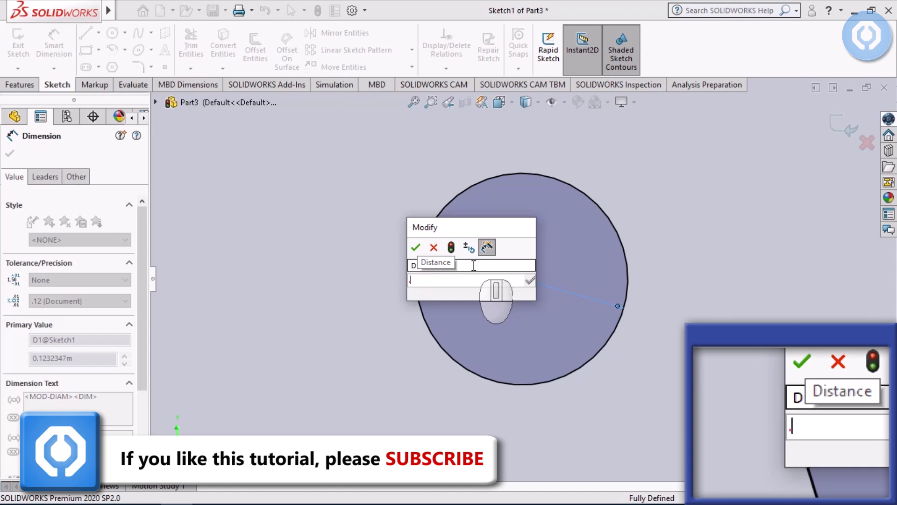
type("2")
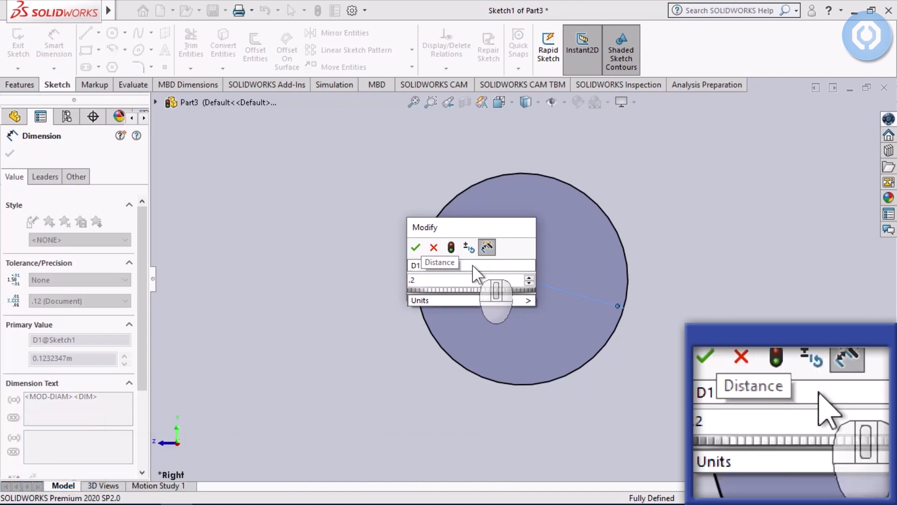
key("Return")
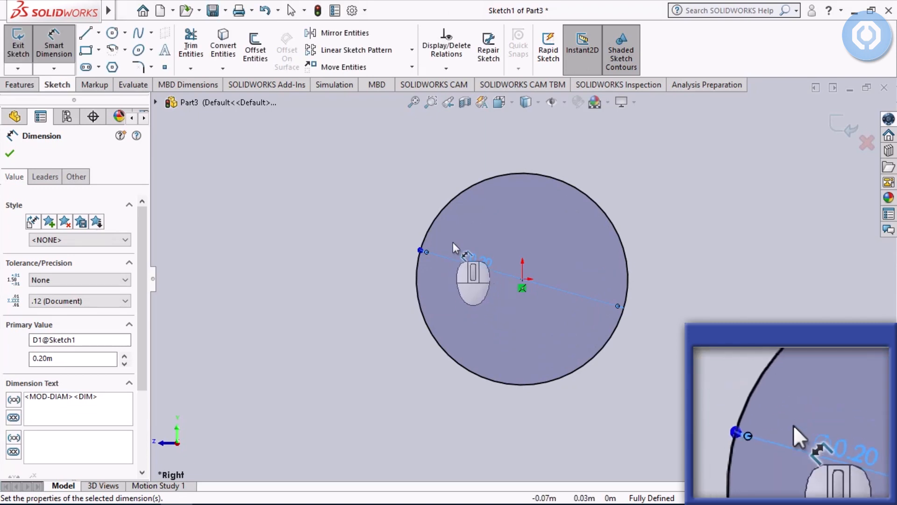
left_click(836, 125)
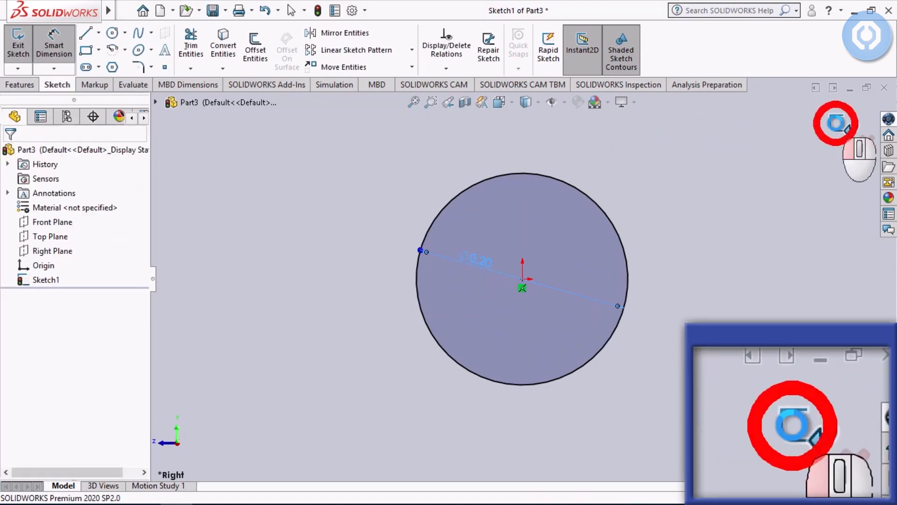
Extrude the circle as a blind boss to a depth of 0.5 m
left_click(20, 88)
left_click(24, 55)
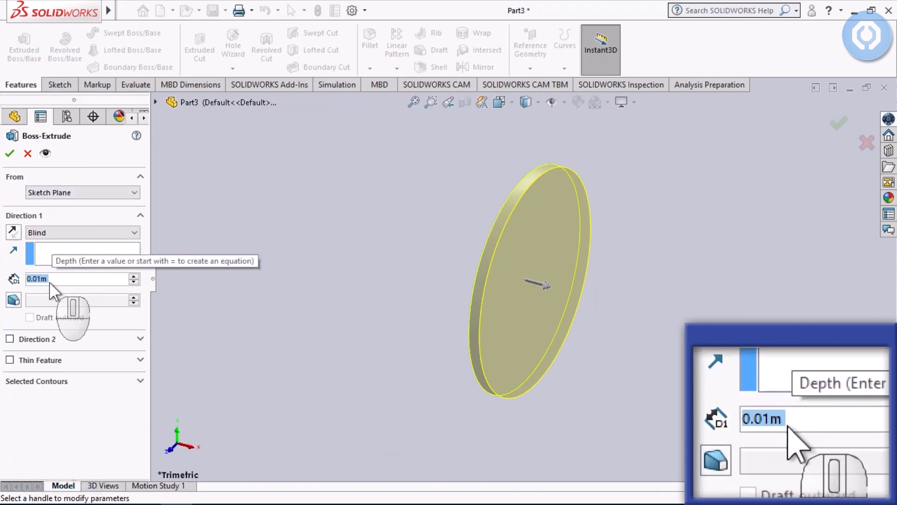
type("0.0")
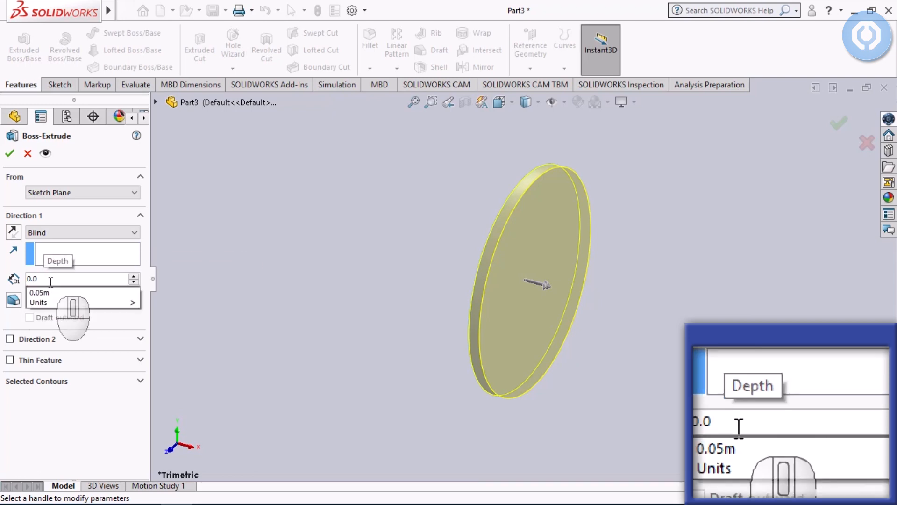
key("BackSpace")
type("5")
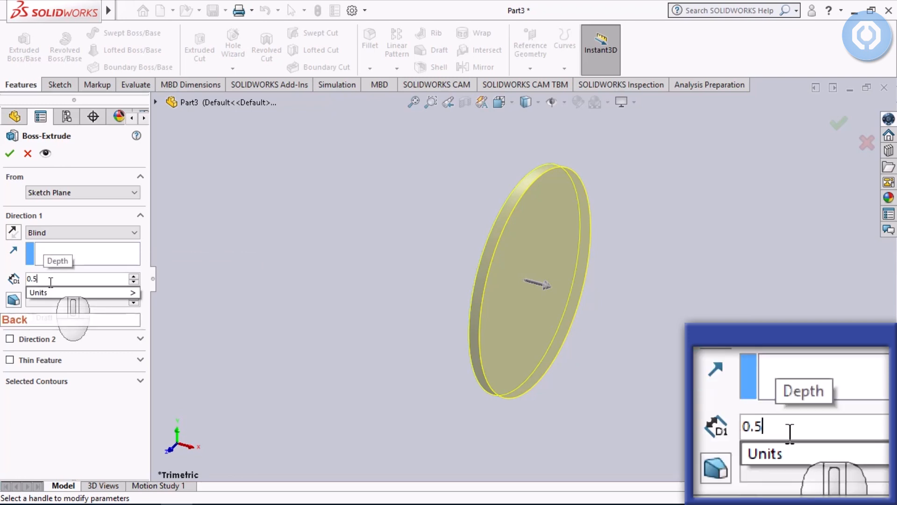
key("Return")
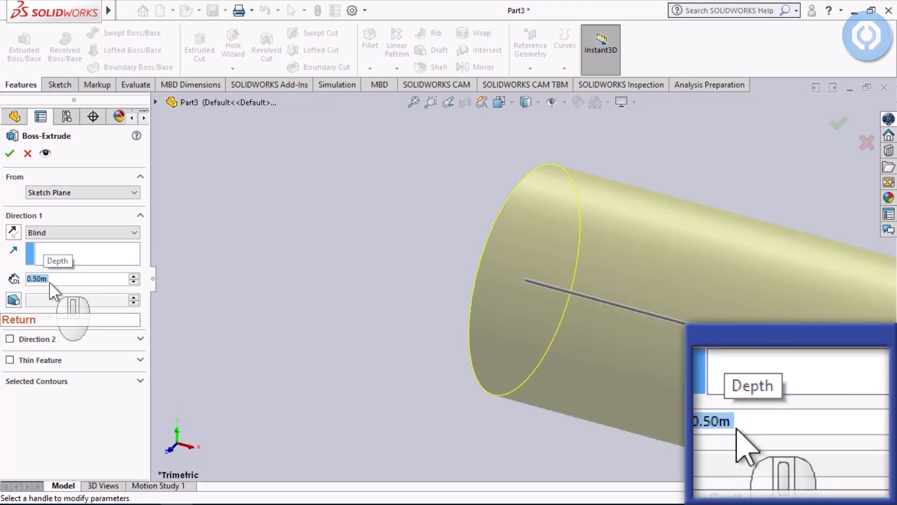
left_click(9, 153)
Start a sketch on the cylinder's far end face, viewed normal to it, and draw a circle of about 0.07 m radius centred on the origin
left_click(416, 108)
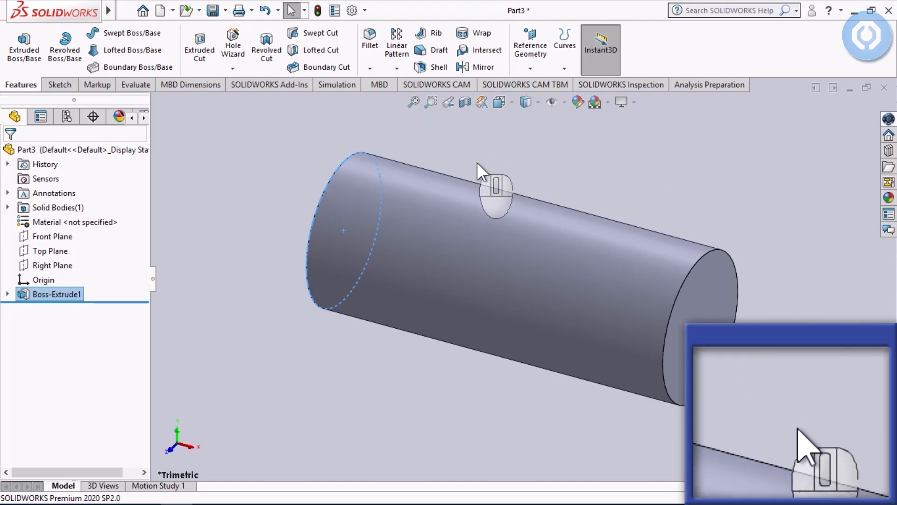
left_click(708, 273)
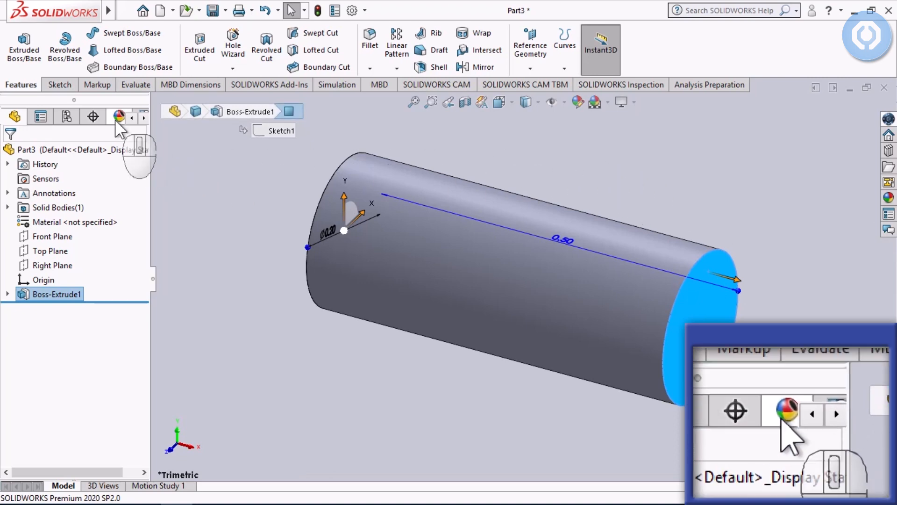
left_click(73, 87)
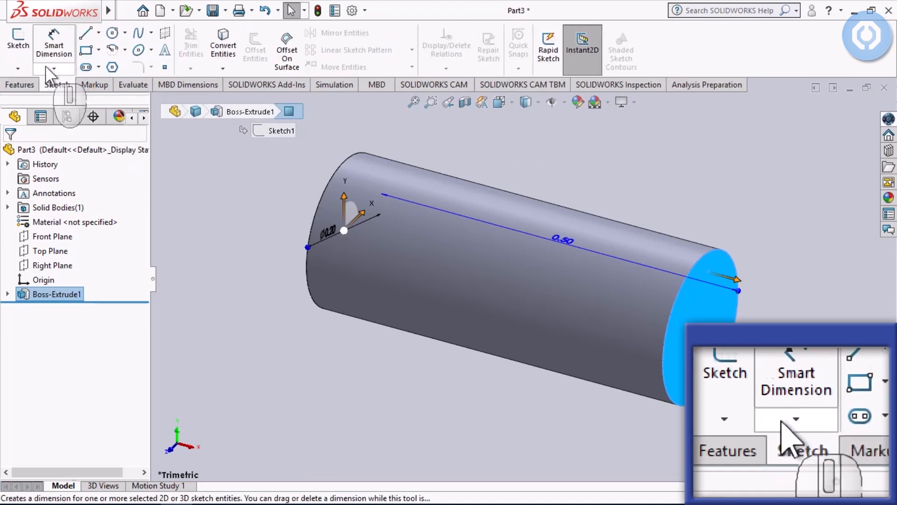
left_click(24, 39)
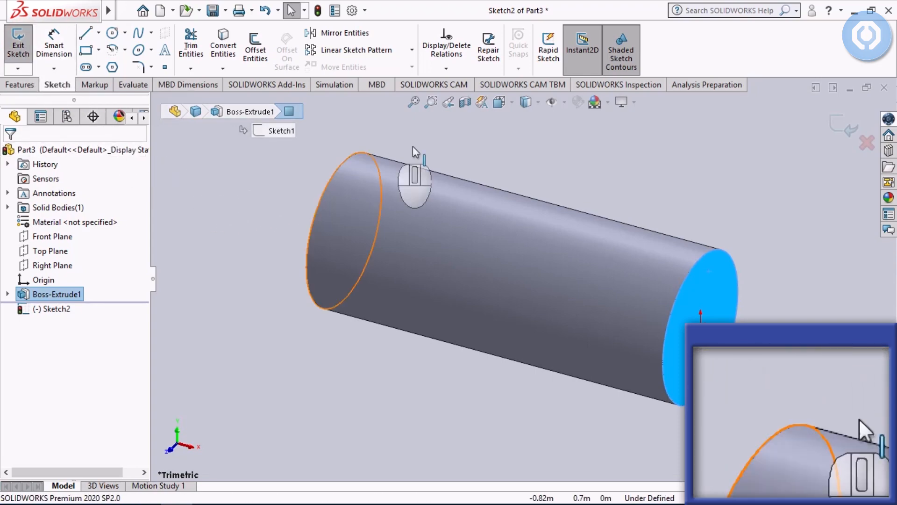
left_click(500, 103)
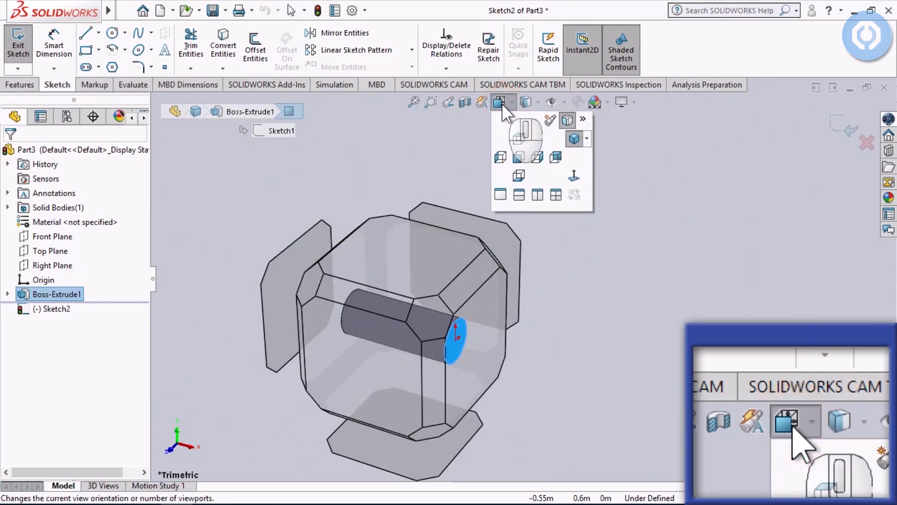
left_click(575, 174)
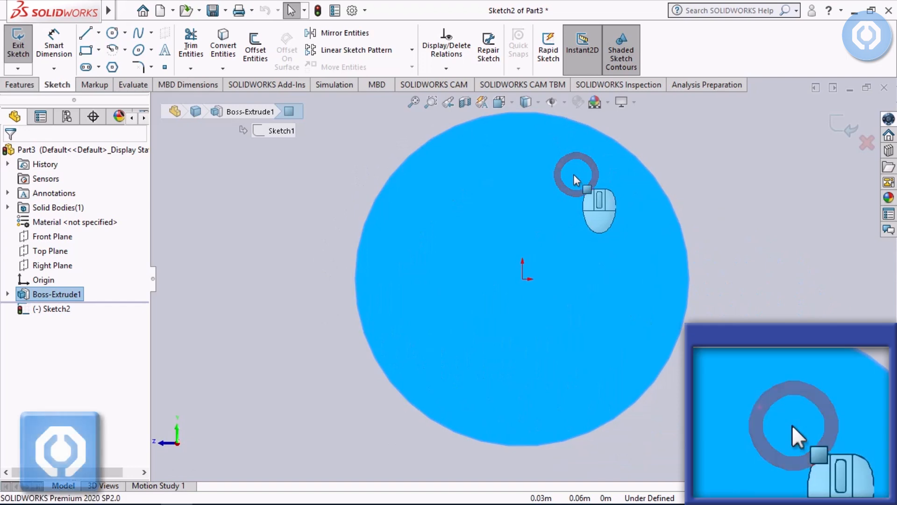
left_click(111, 34)
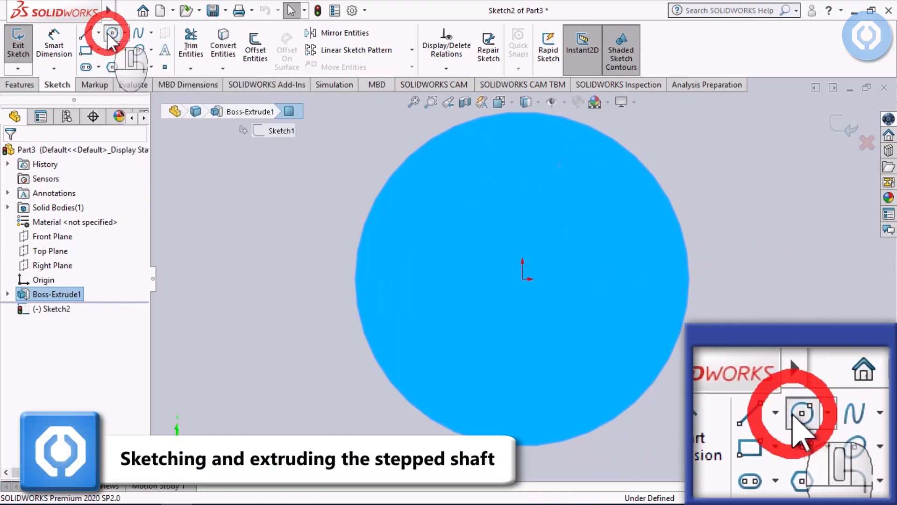
left_click(522, 279)
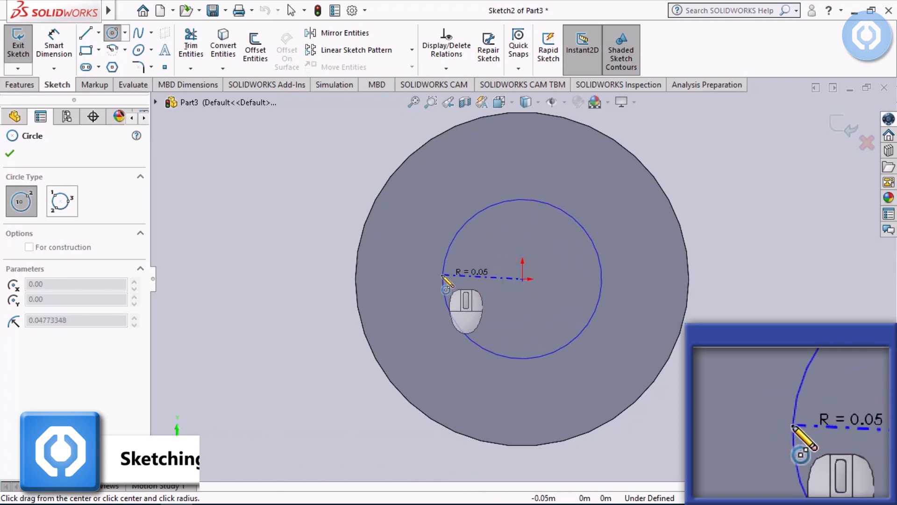
left_click(409, 276)
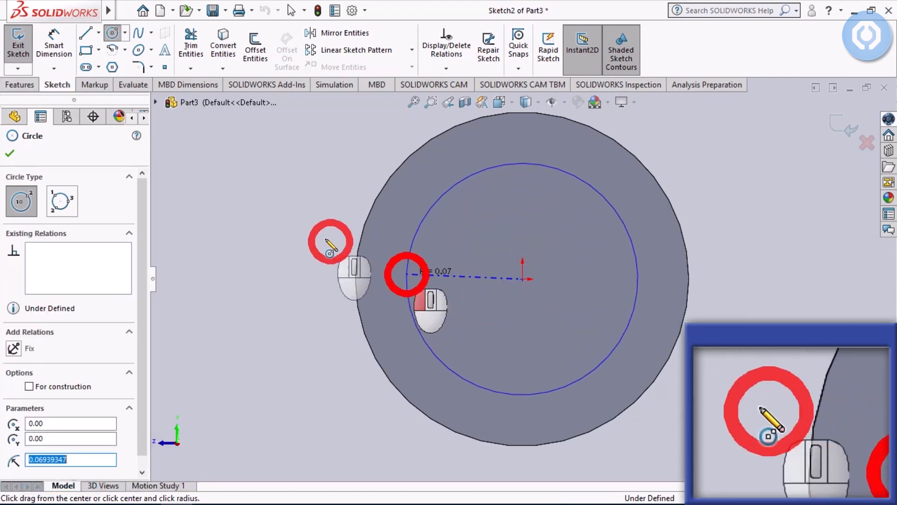
Dimension the end-face circle's diameter as 0.15 m and exit the sketch
left_click(62, 57)
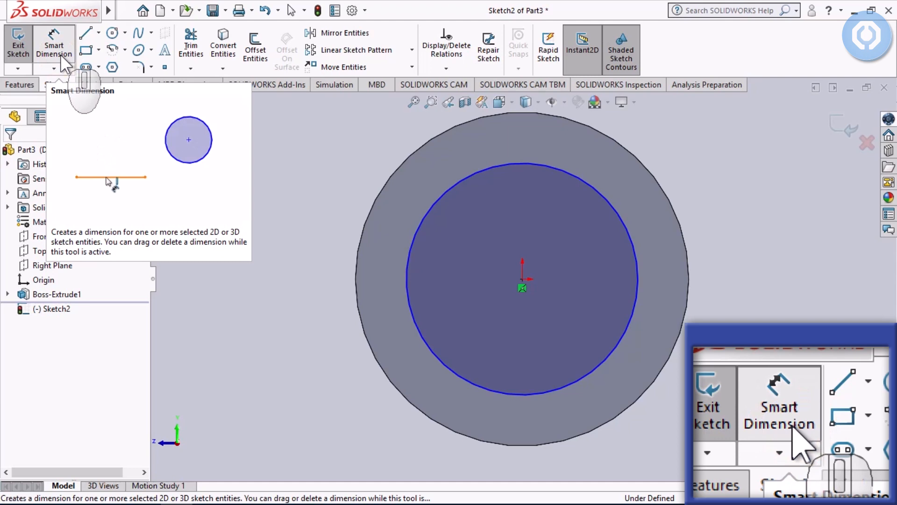
left_click(410, 247)
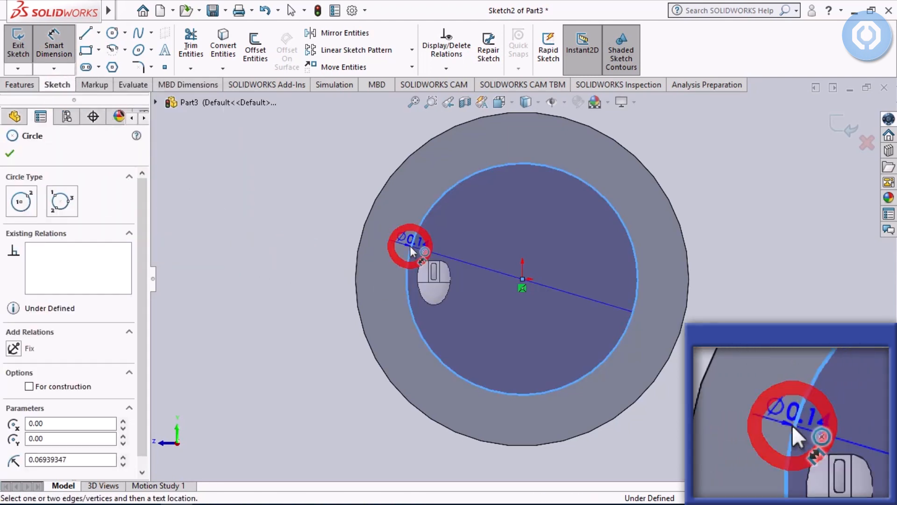
left_click(474, 265)
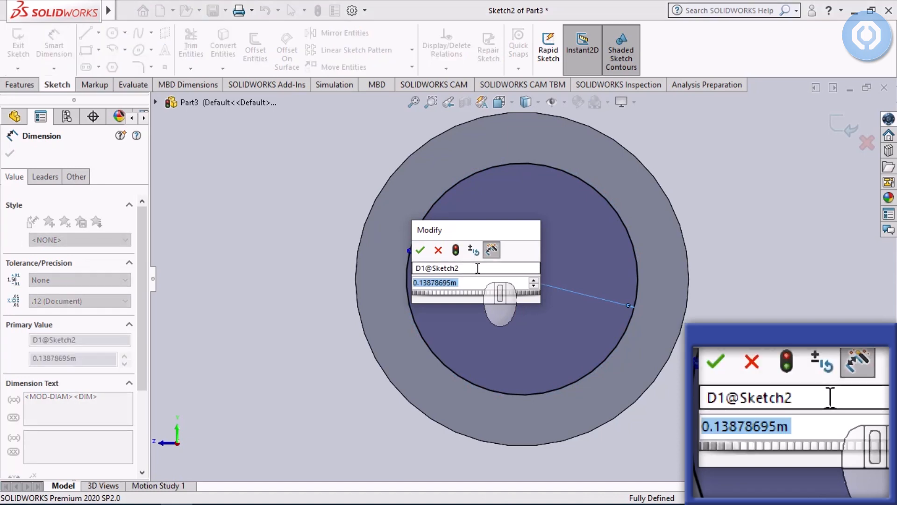
type("0.")
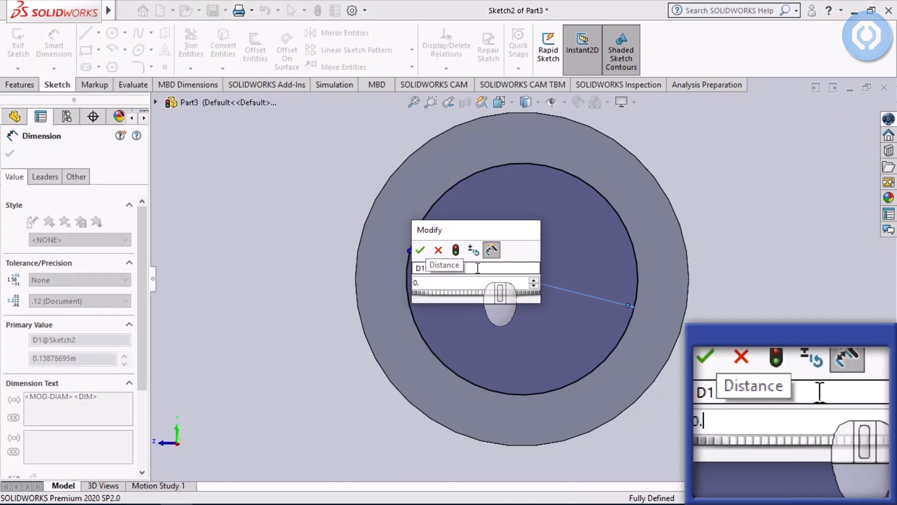
type("15")
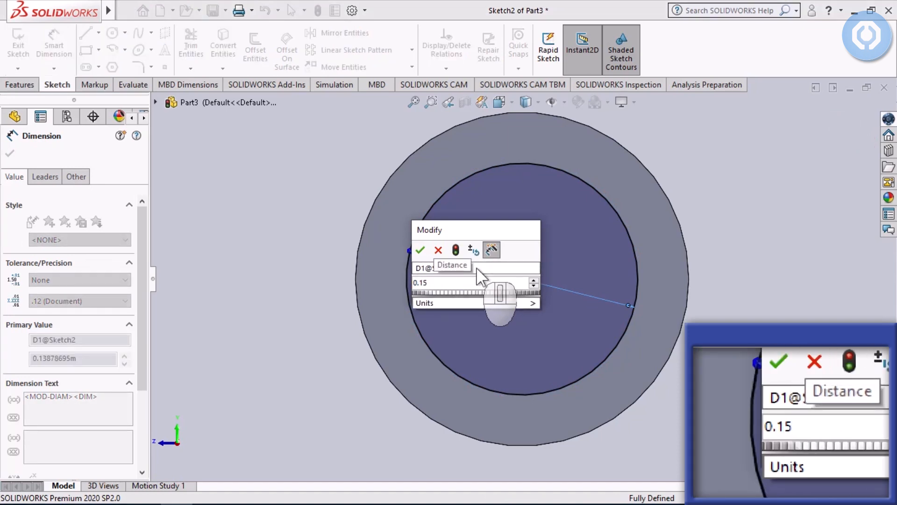
key("Return")
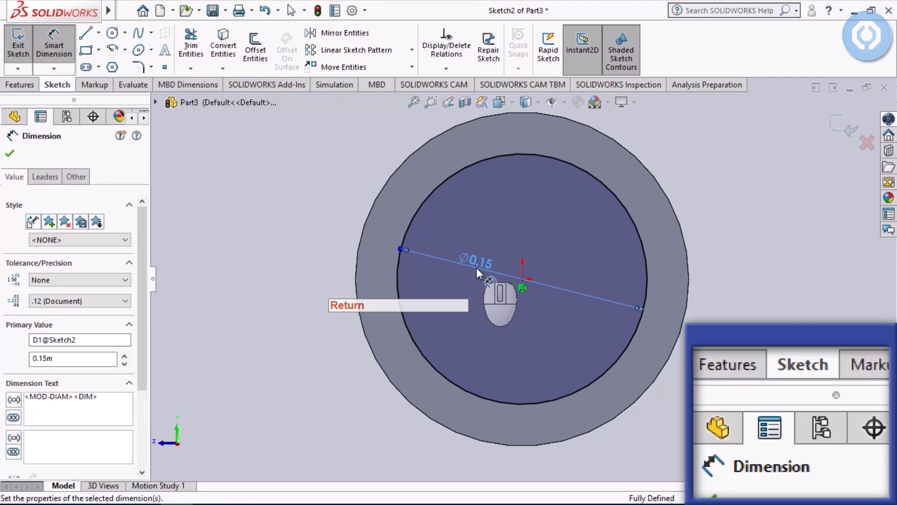
left_click(843, 127)
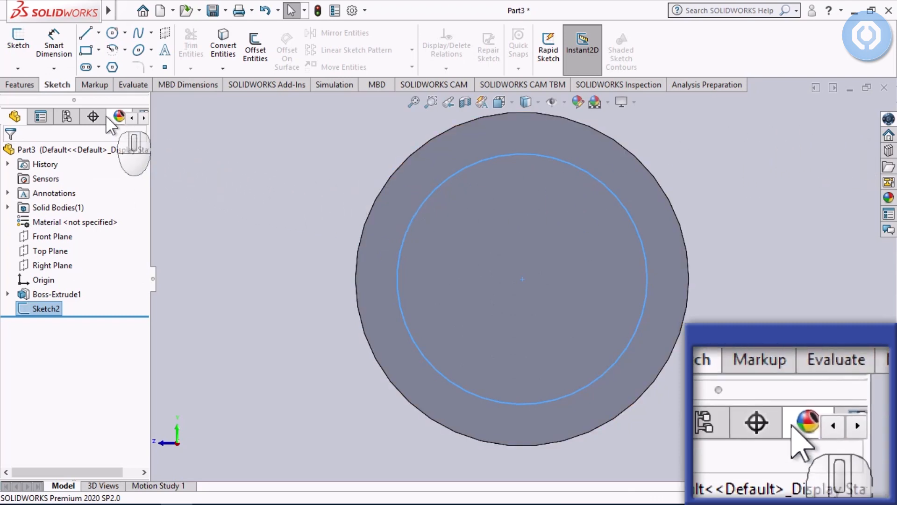
Extrude the 0.15 m circle on the end face as a blind boss to a depth of 0.2 m
left_click(20, 85)
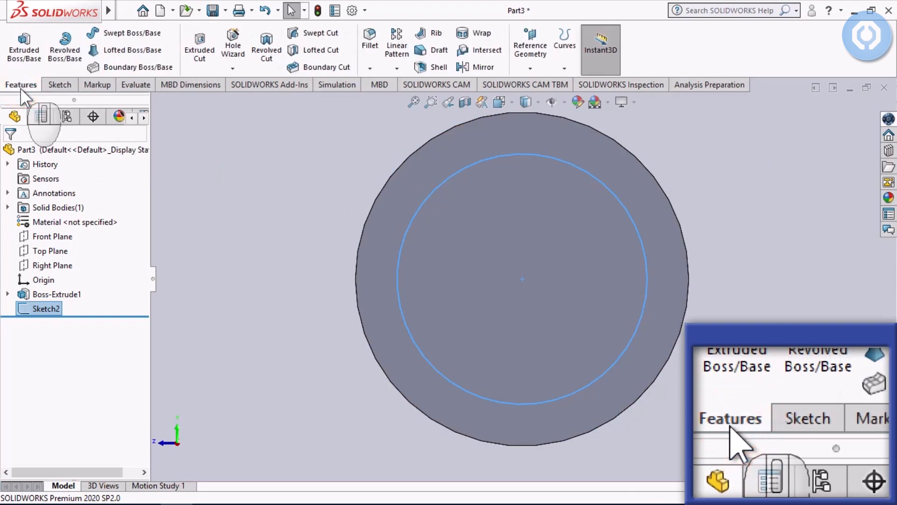
left_click(31, 59)
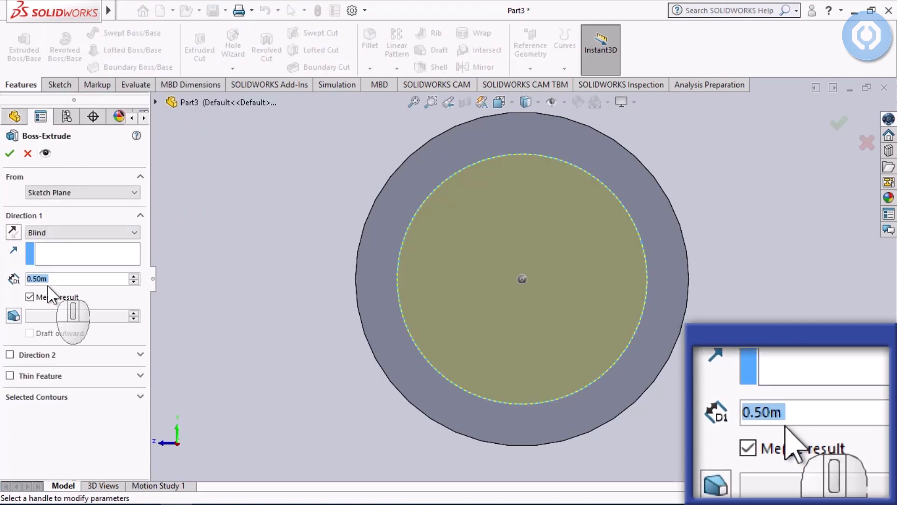
type(".")
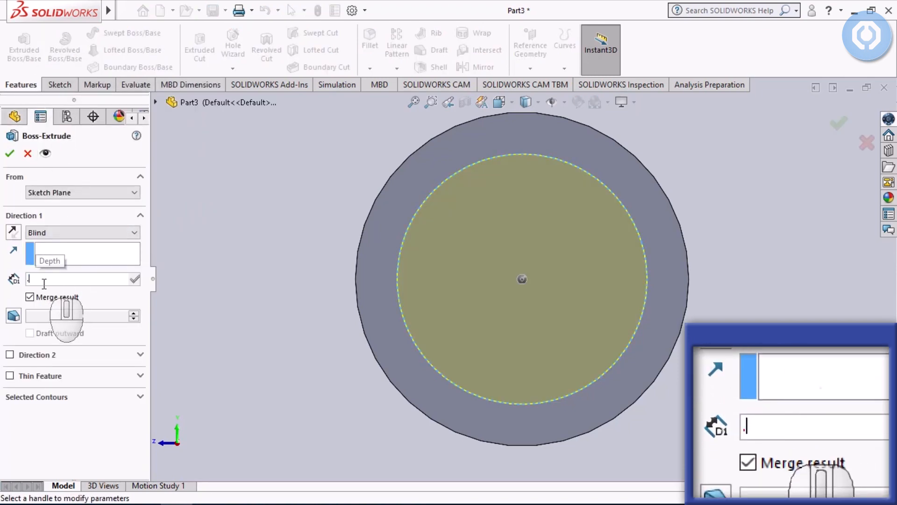
type("2")
key("Return")
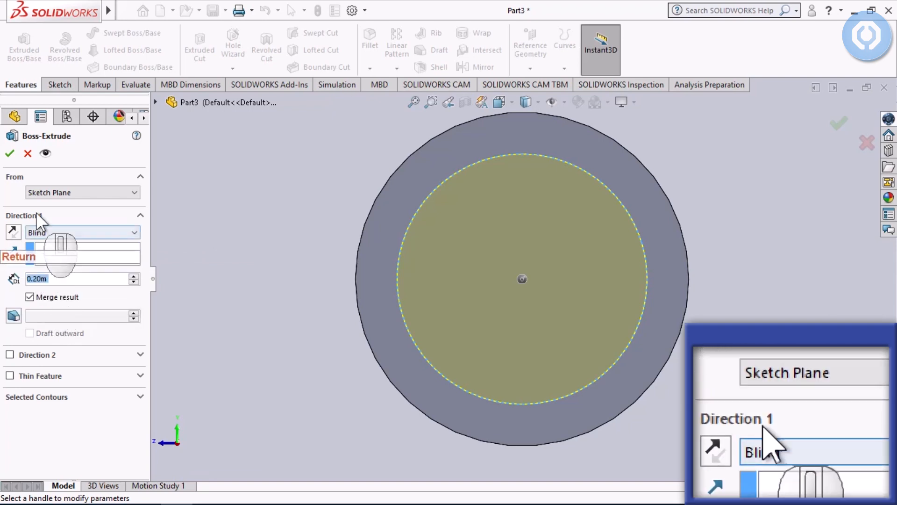
left_click(9, 154)
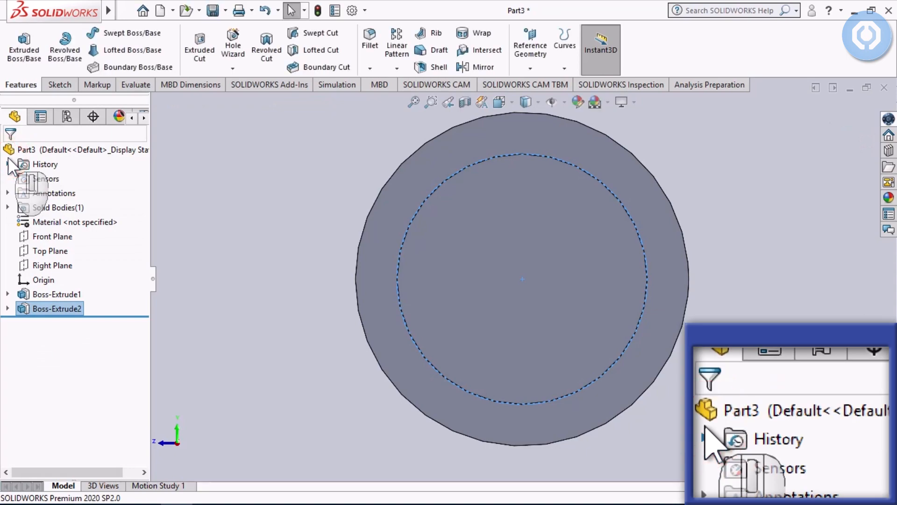
Fillet the inner edge at the shoulder between the two shaft diameters with a symmetric 0.01 m radius
left_click(499, 102)
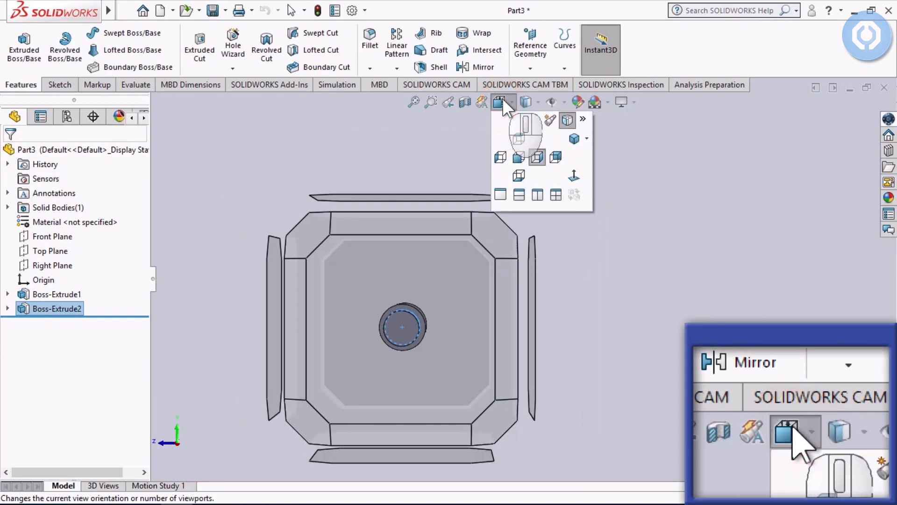
left_click(499, 102)
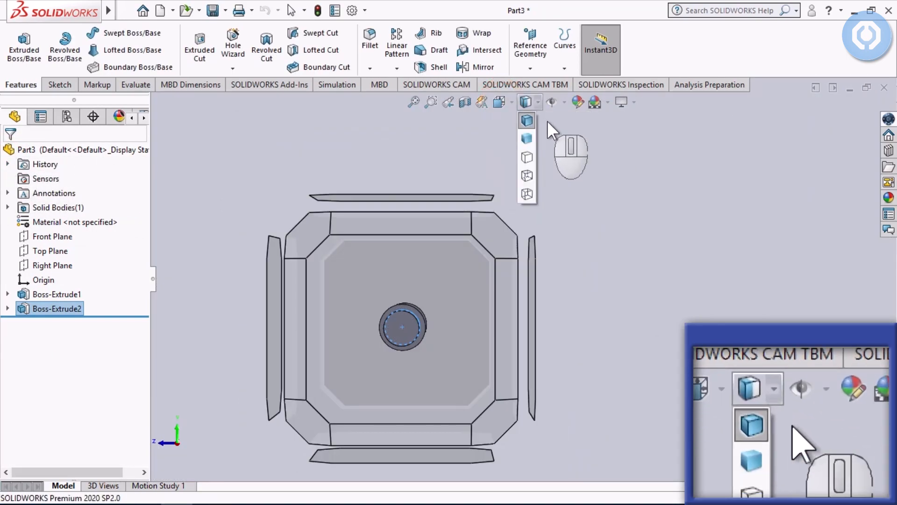
left_click(500, 100)
left_click(571, 140)
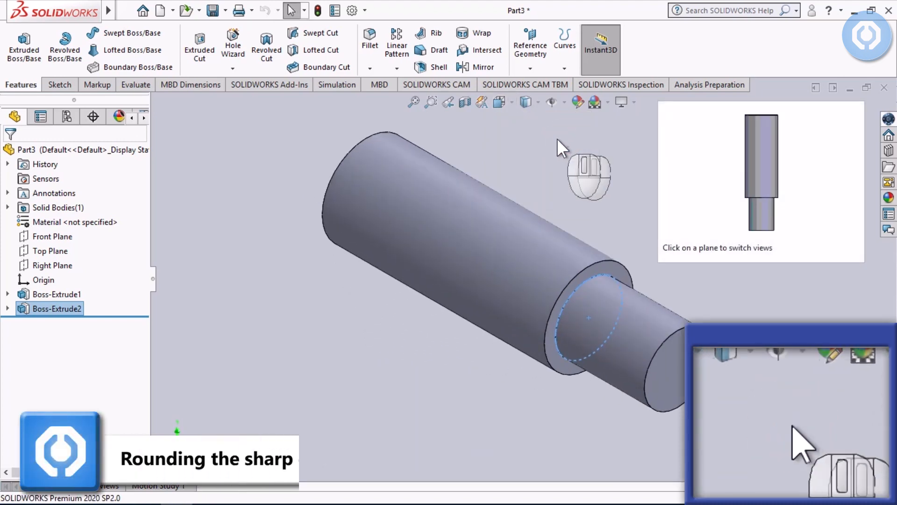
left_click(377, 49)
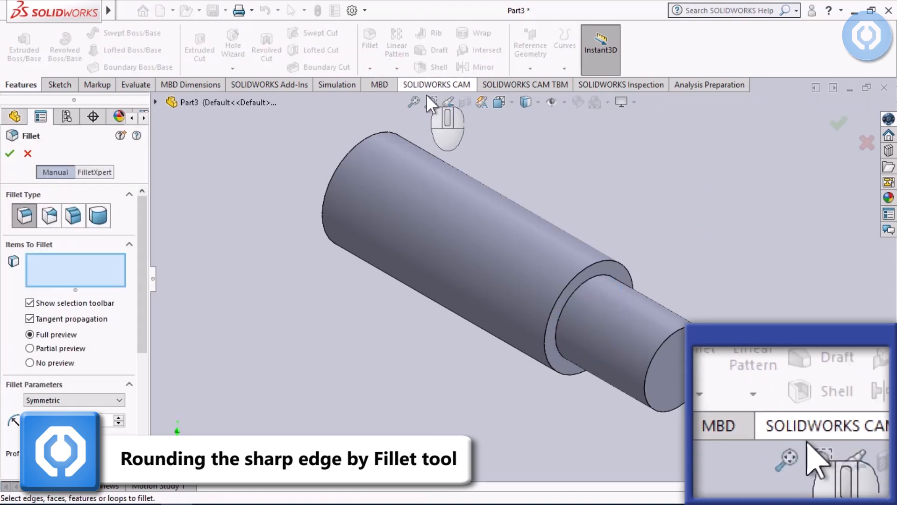
left_click(571, 294)
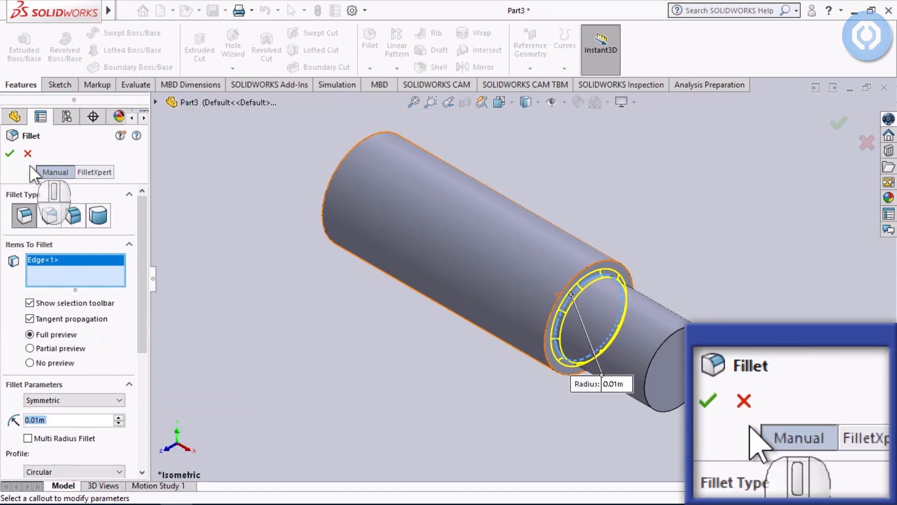
left_click(8, 154)
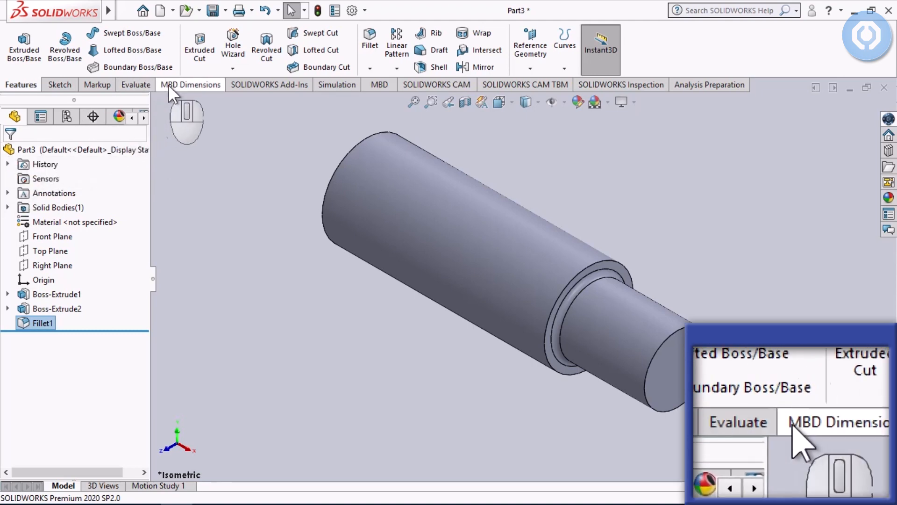
With the SOLIDWORKS Simulation add-in loaded, create a new static study named "Concentration factor"
left_click(259, 84)
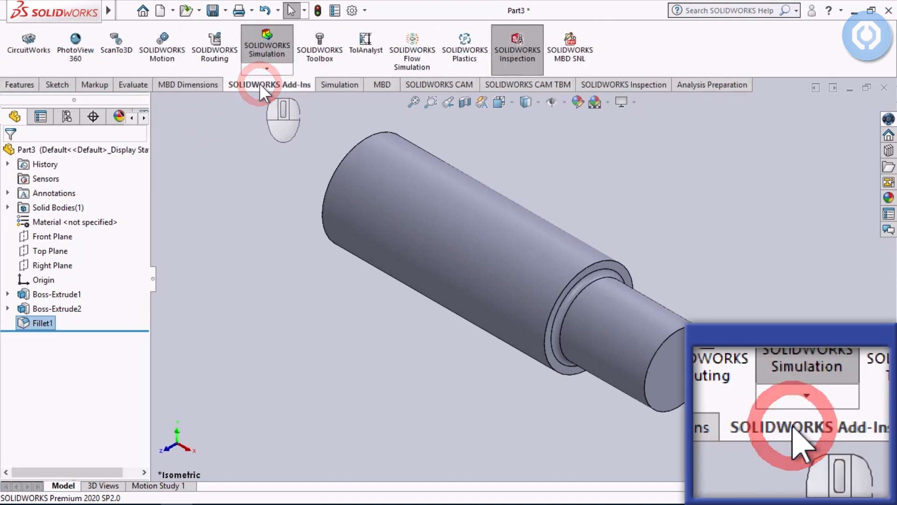
left_click(261, 51)
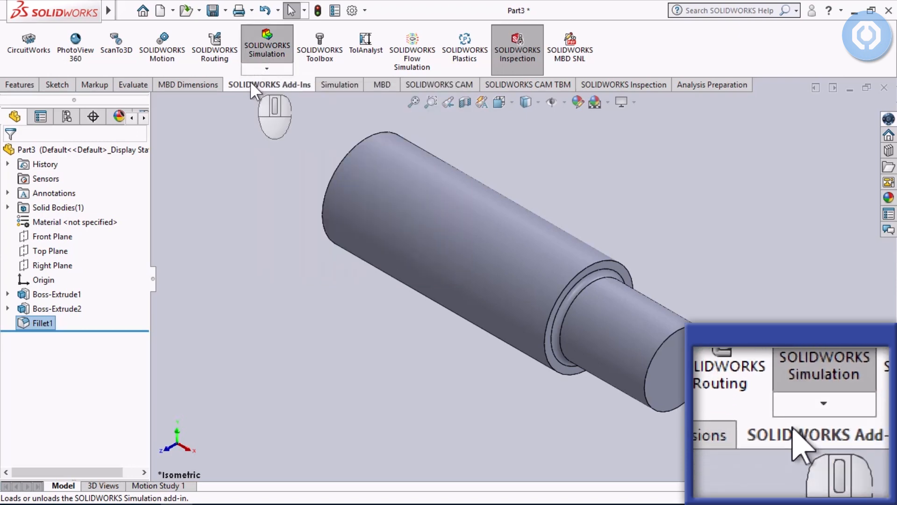
left_click(338, 86)
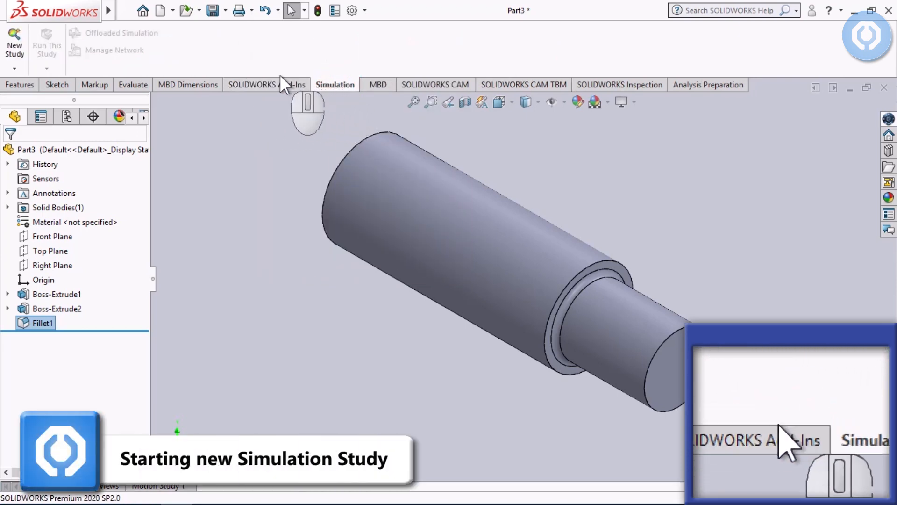
left_click(14, 55)
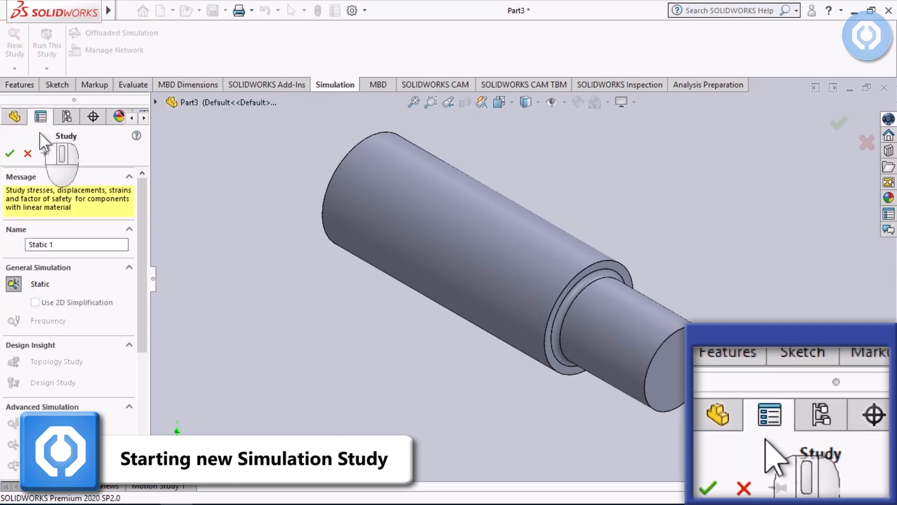
left_click_drag(66, 244, 12, 244)
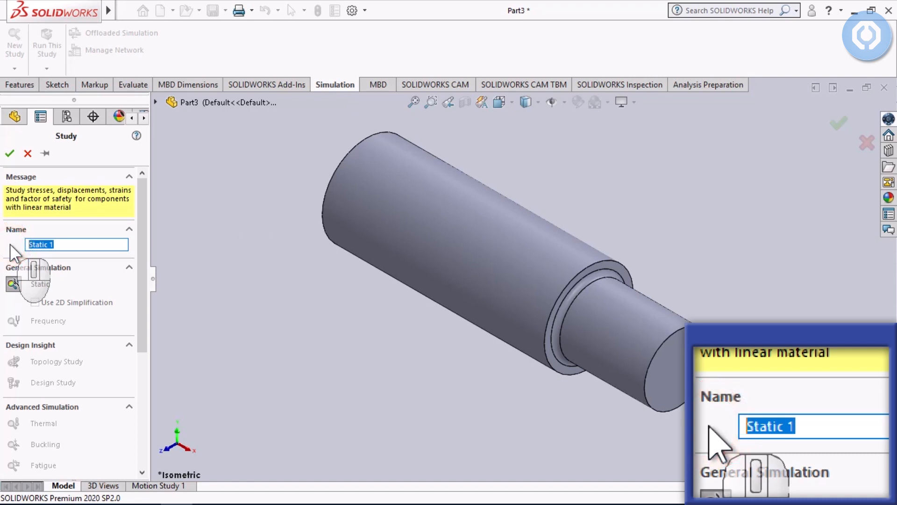
type("Condentr")
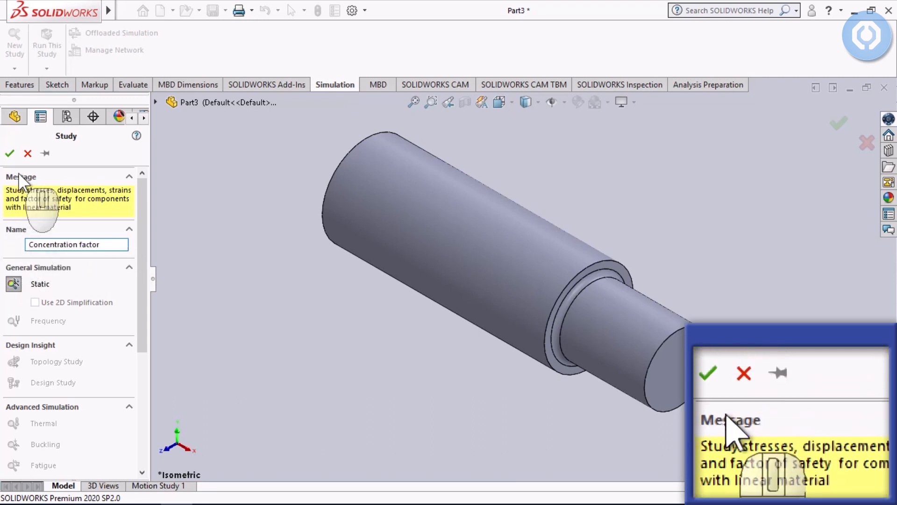
left_click(11, 154)
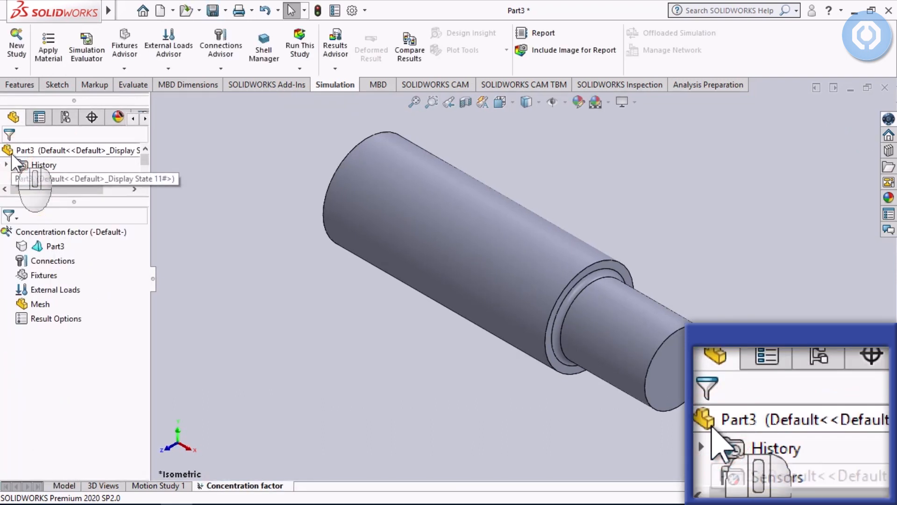
Assign Plain Carbon Steel as the part's material
mouse_move(83, 202)
left_mouse_down()
mouse_move(106, 289)
mouse_move(74, 202)
mouse_move(75, 212)
left_mouse_up()
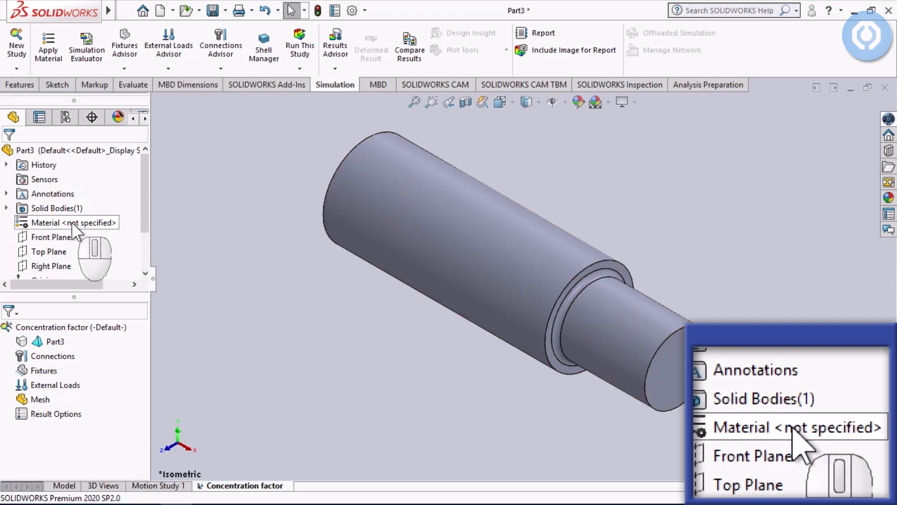
right_click(72, 225)
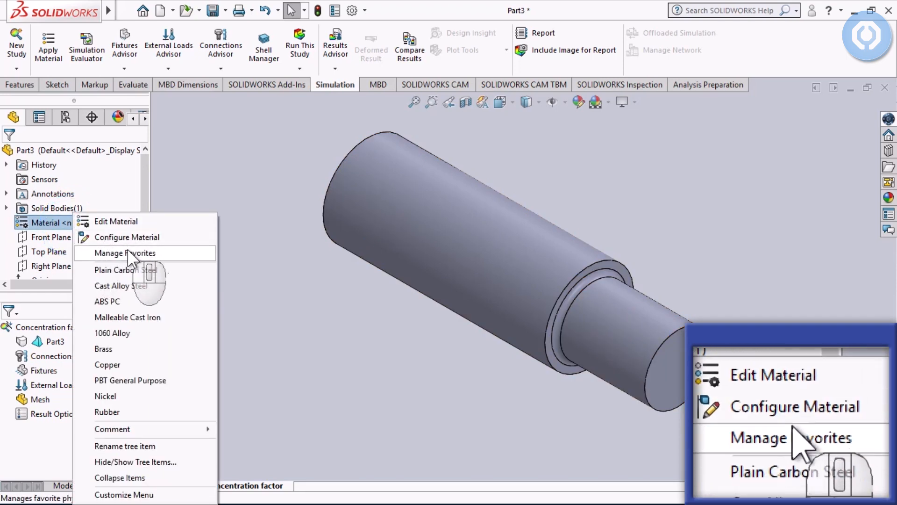
left_click(123, 270)
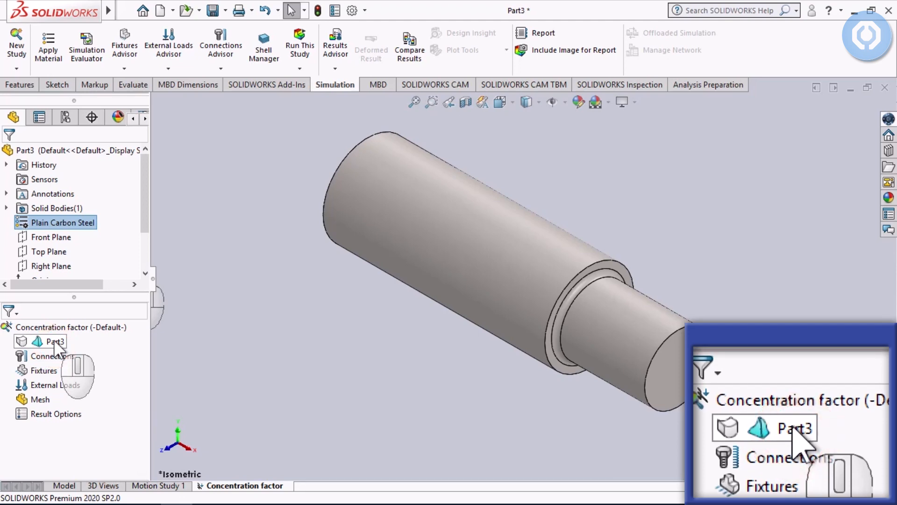
Enable the soft spring option to stabilize the model in the Concentration factor study's properties
right_click(52, 326)
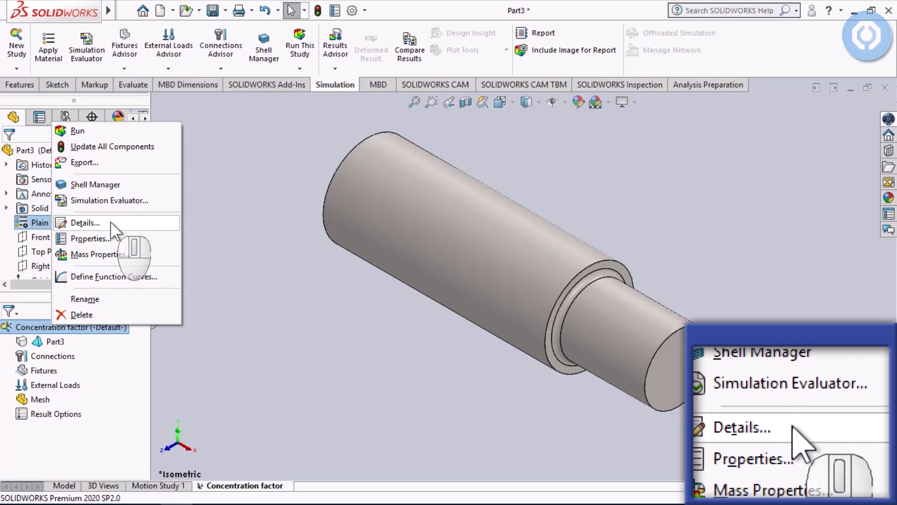
left_click(112, 238)
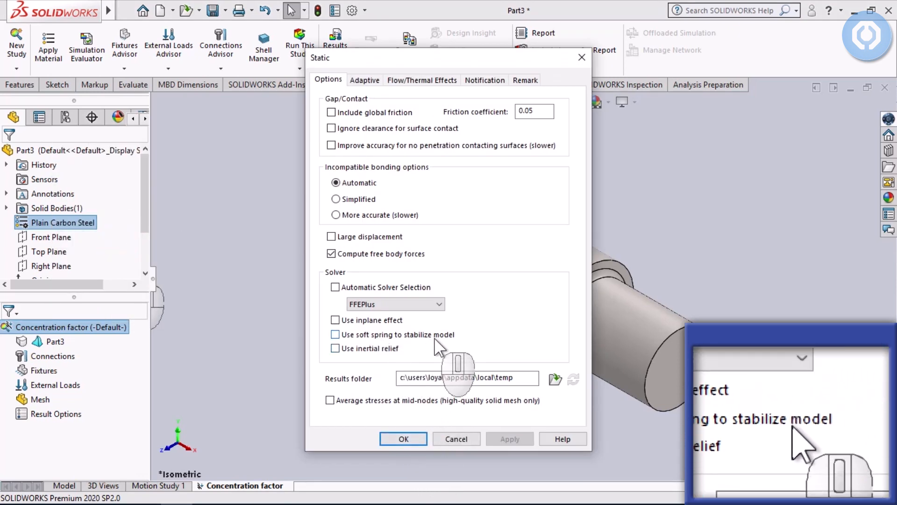
left_click(368, 333)
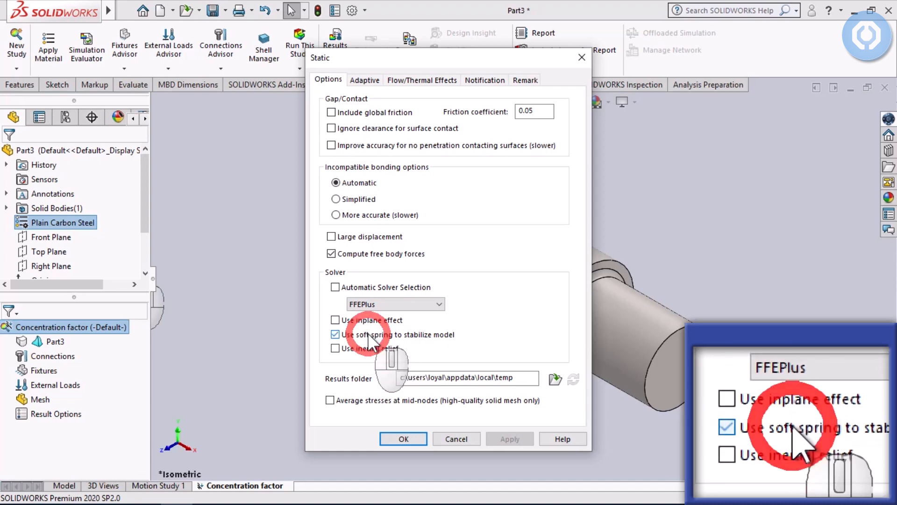
left_click(404, 438)
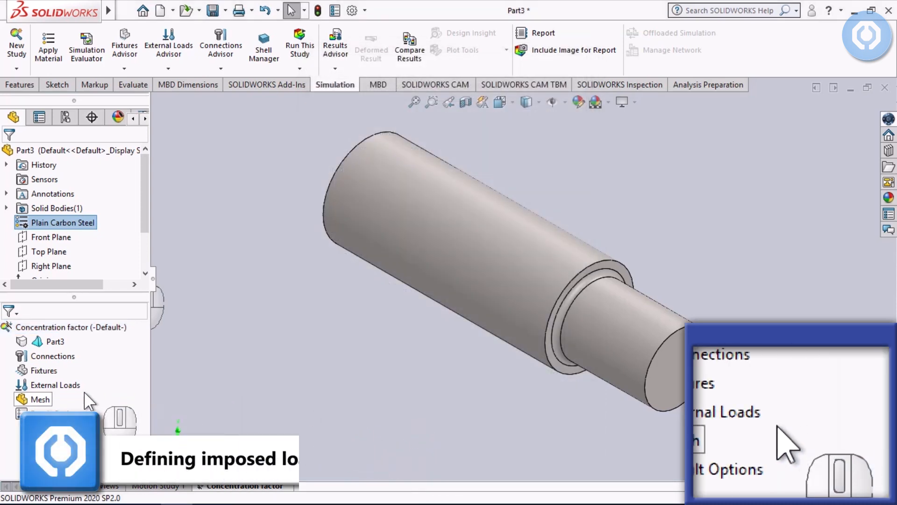
Apply a normal force of 15000 N per item to both end faces of the shaft, with its direction reversed to pull outward
left_click(40, 389)
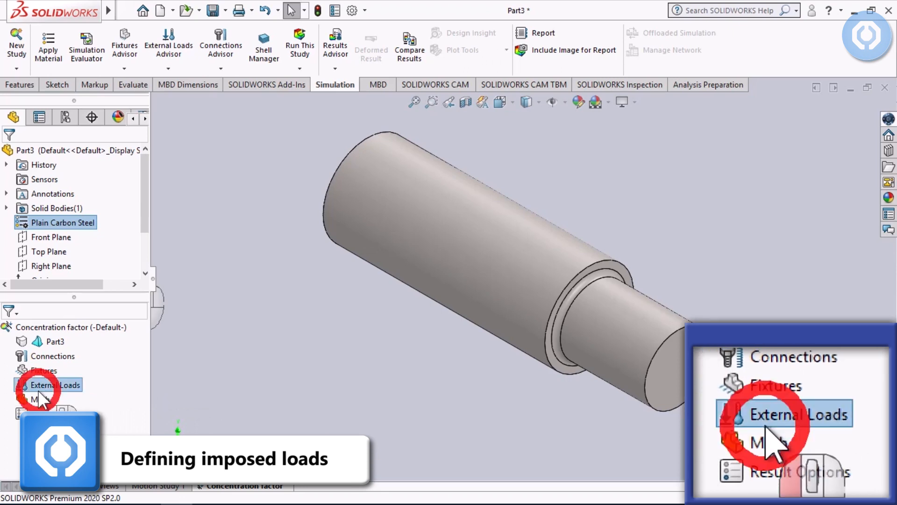
right_click(39, 387)
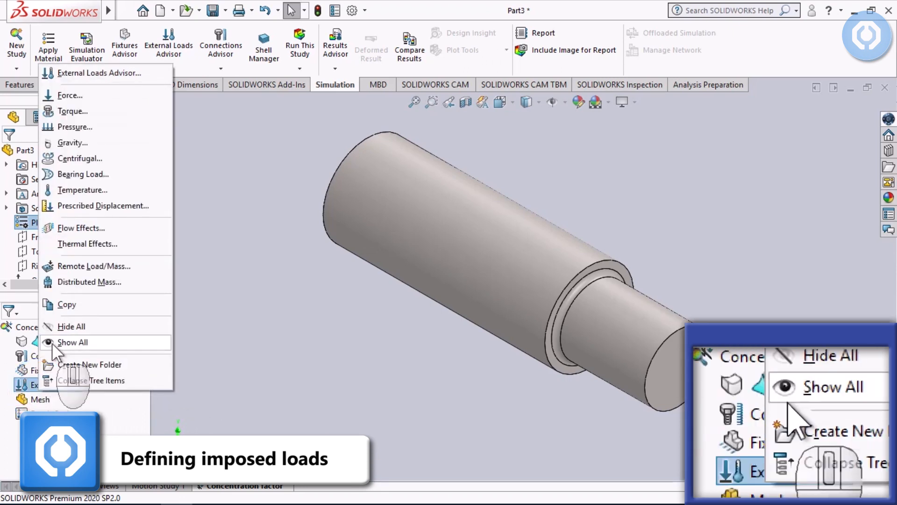
left_click(77, 93)
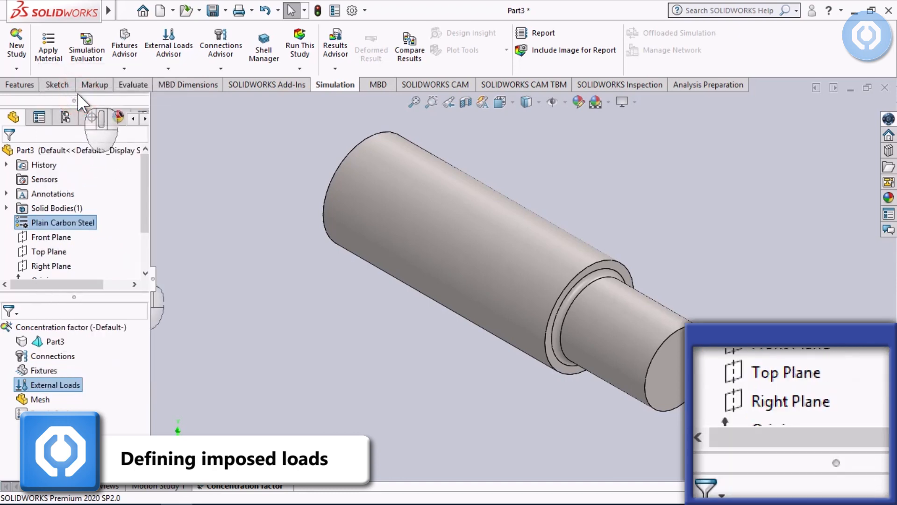
left_click(659, 359)
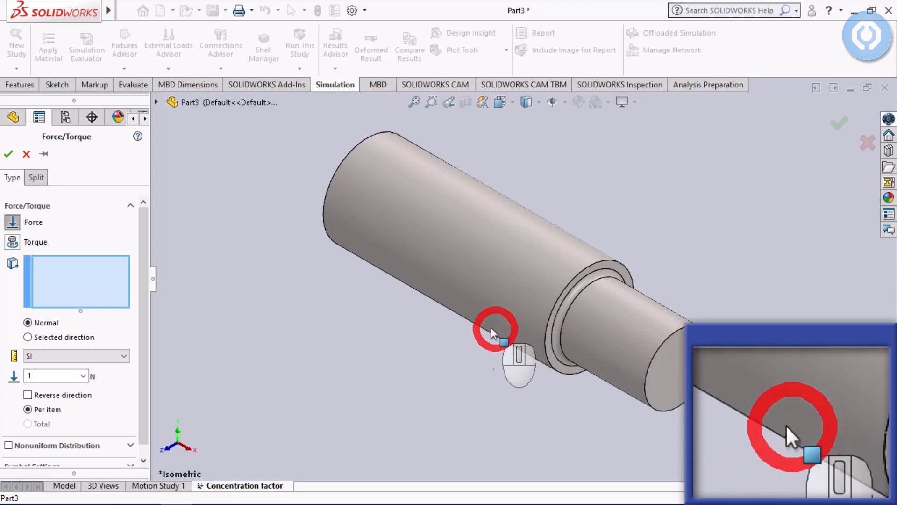
middle_click_drag(351, 273, 436, 397)
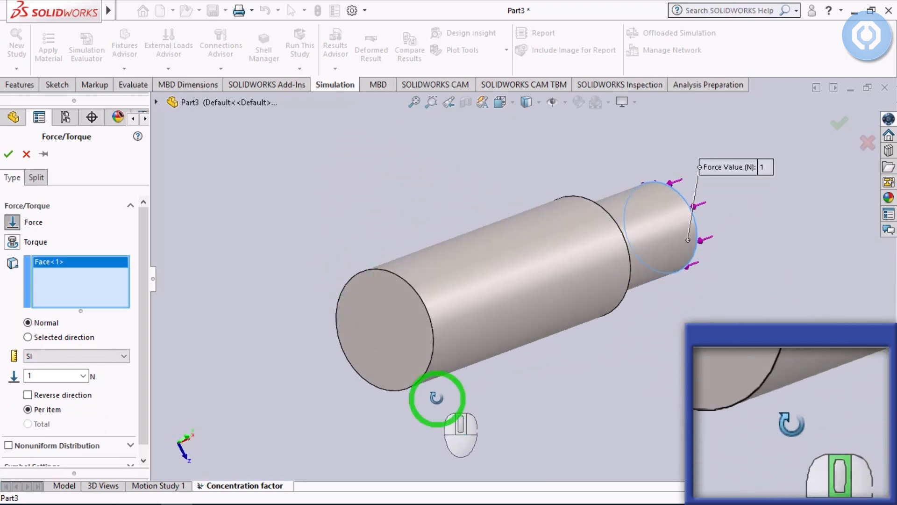
left_click(380, 343)
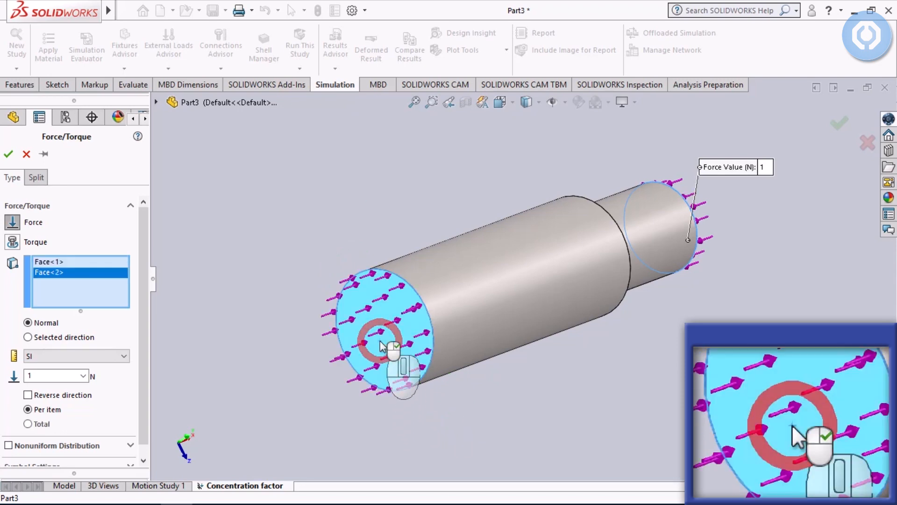
double_click(29, 374)
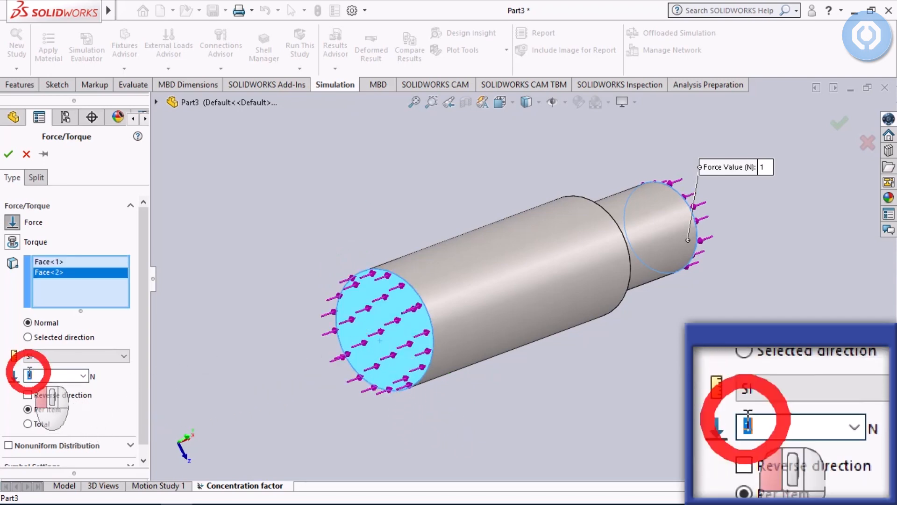
key("BackSpace")
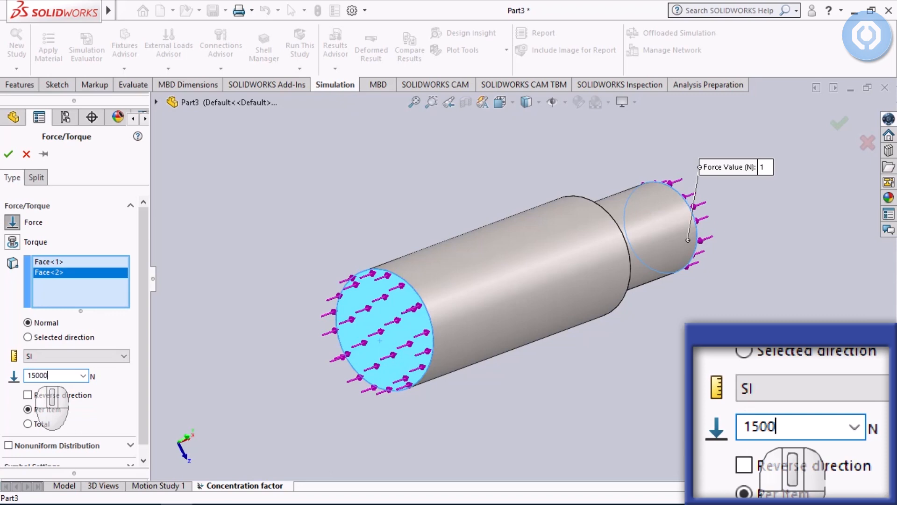
left_click(31, 393)
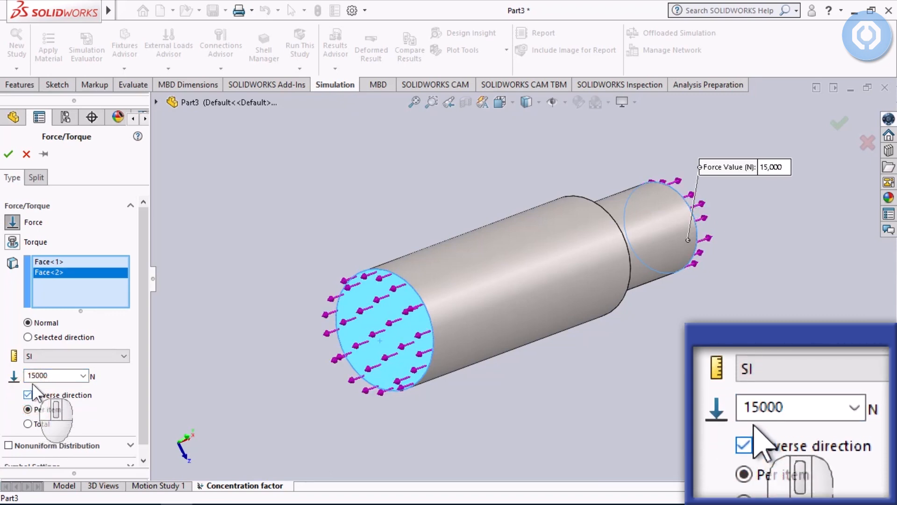
left_click(13, 157)
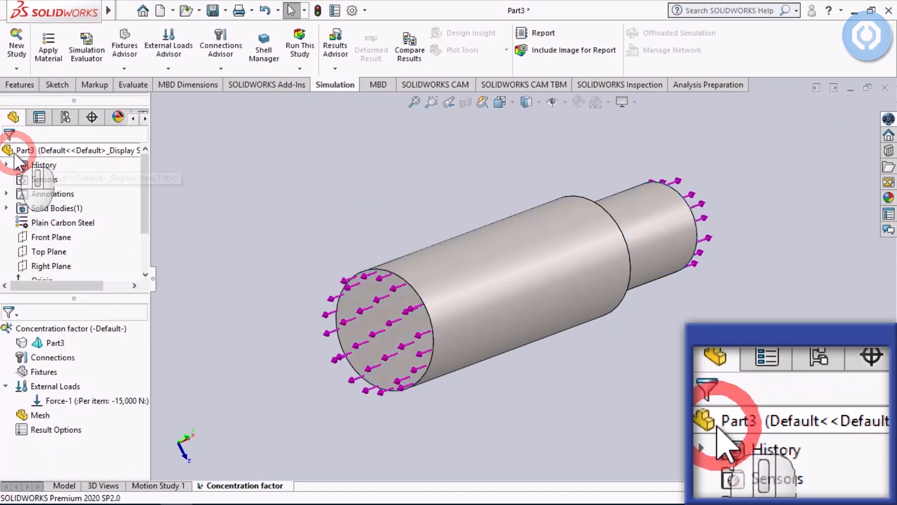
Mesh the shaft at the finest mesh density and inspect the elements around the fillet
right_click(40, 415)
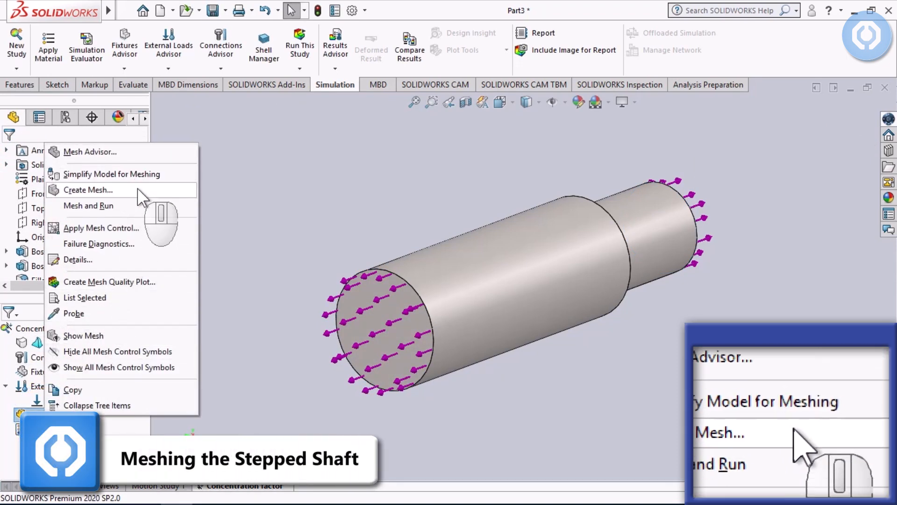
left_click(93, 189)
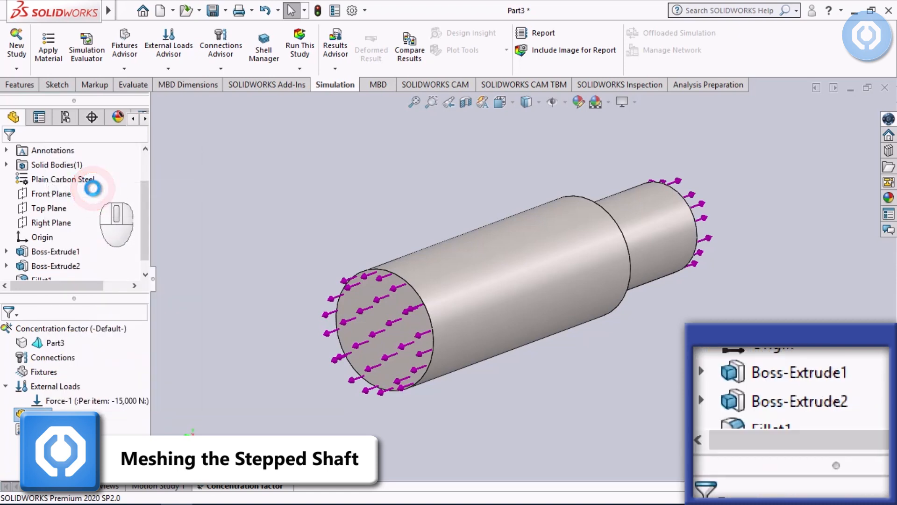
left_click_drag(82, 221, 127, 225)
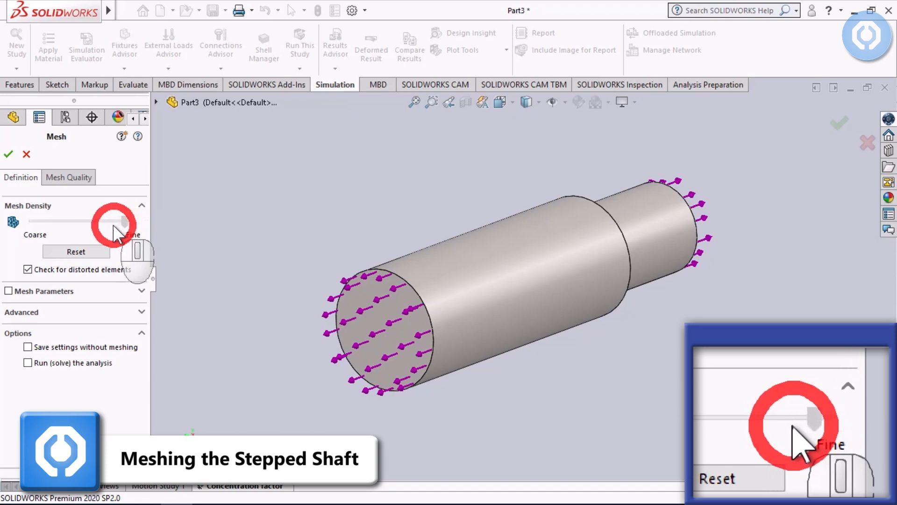
left_click(9, 155)
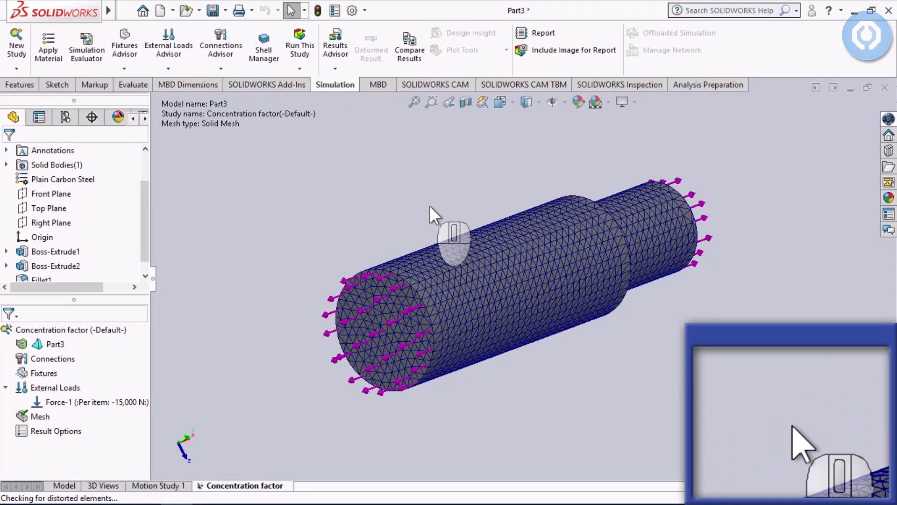
middle_click(574, 171)
middle_click_drag(573, 170, 475, 270)
scroll(513, 298, "down", 2)
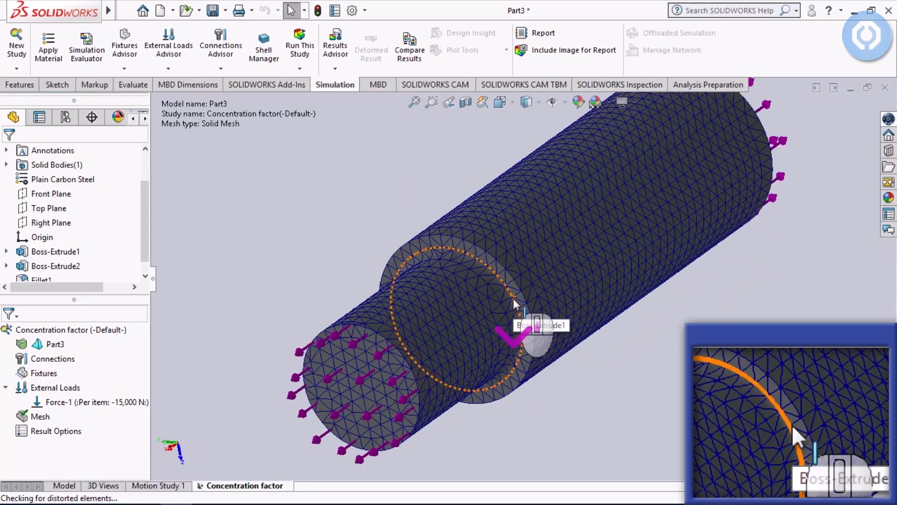
scroll(513, 298, "down", 3)
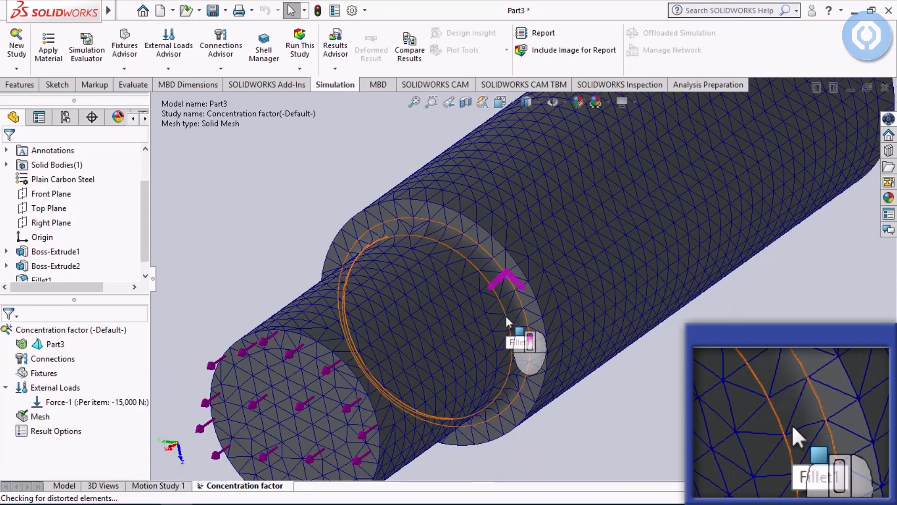
scroll(505, 314, "up", 5)
Assign 1023 Carbon Steel Sheet (SS) as the material of the part in the Concentration factor study
right_click(46, 348)
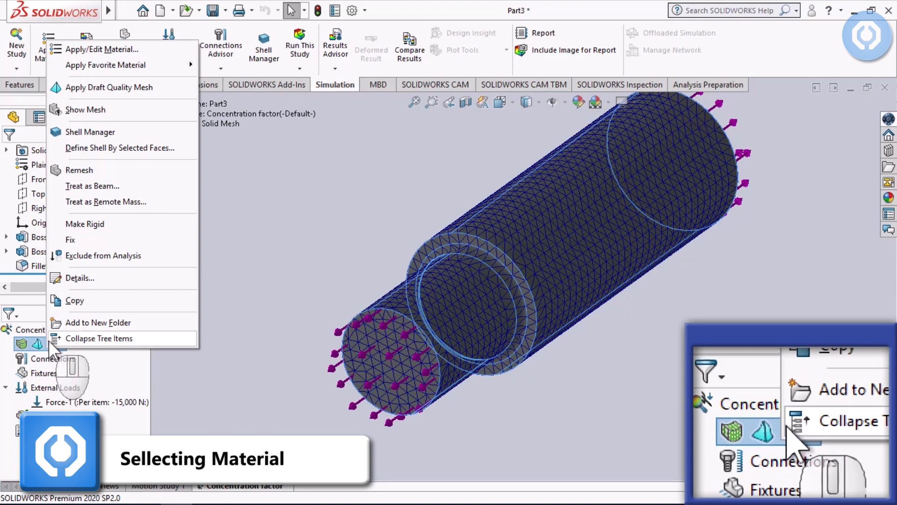
left_click(145, 48)
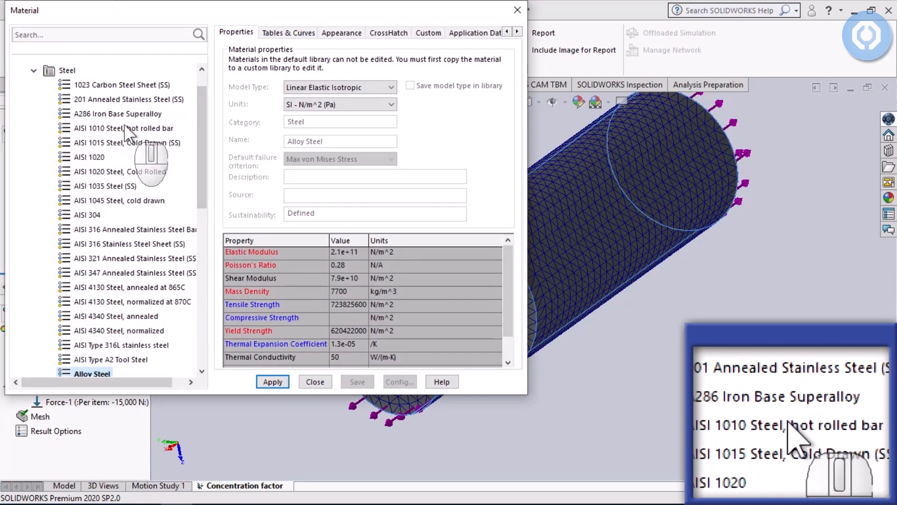
left_click(111, 86)
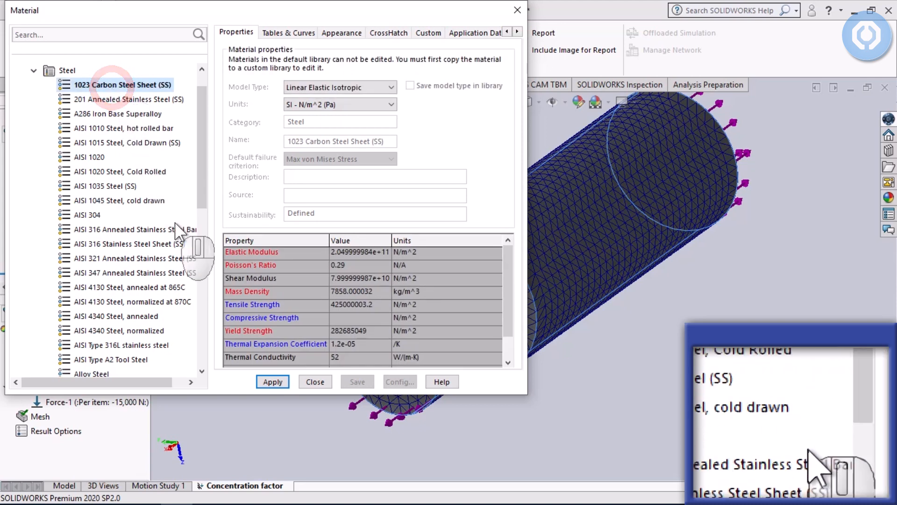
left_click(277, 383)
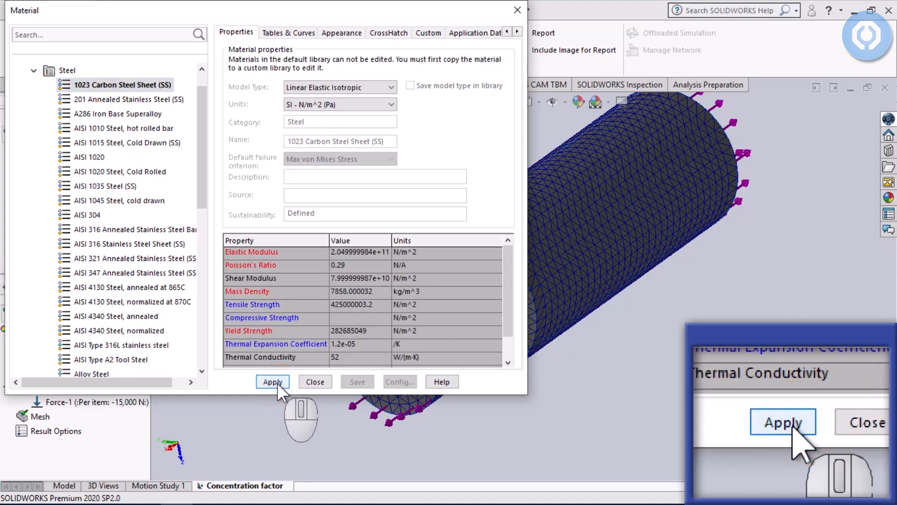
left_click(312, 383)
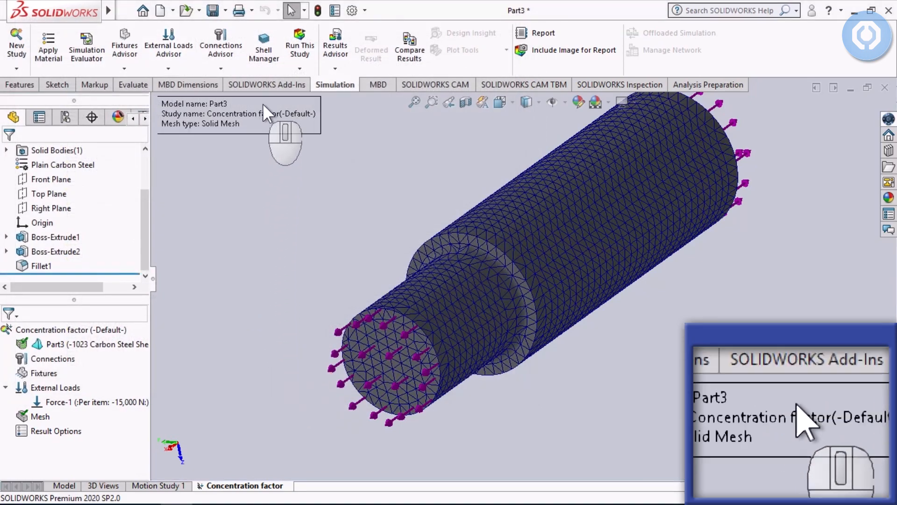
Run the Concentration factor study and show the resulting stress plot in isometric view
left_click(294, 48)
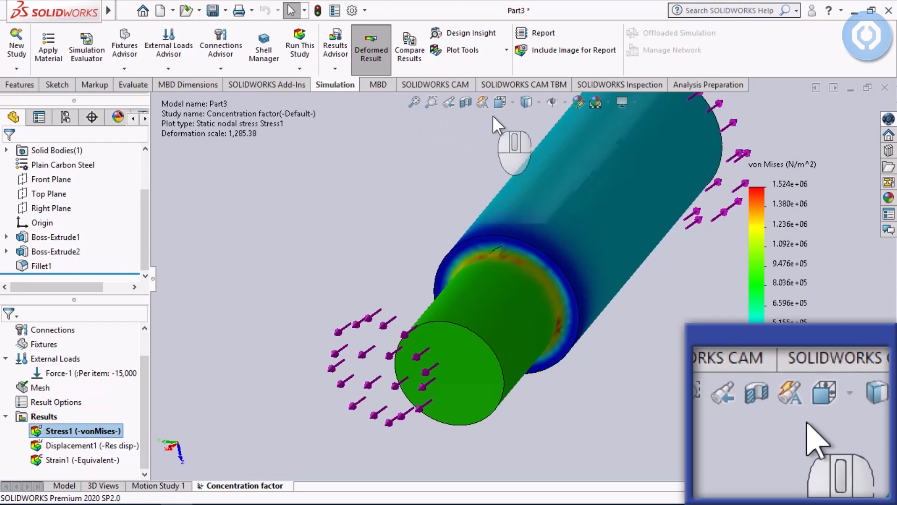
left_click(500, 103)
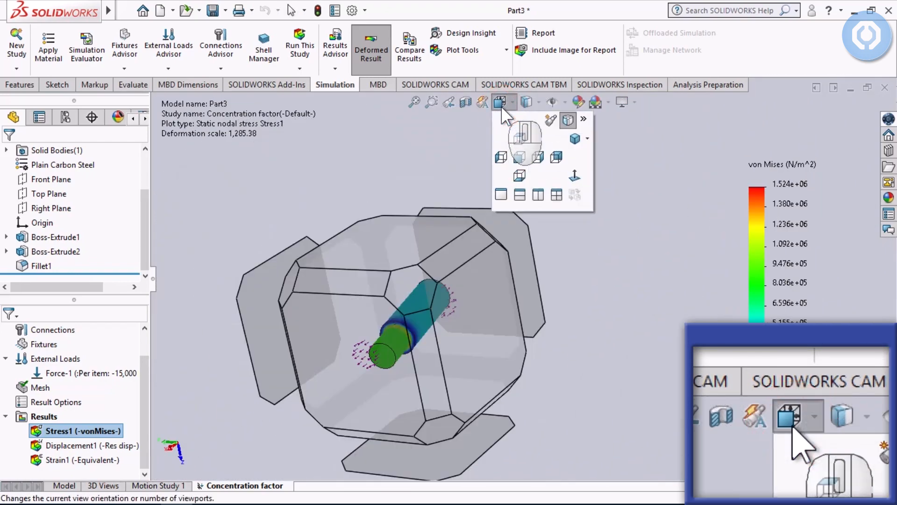
left_click(575, 138)
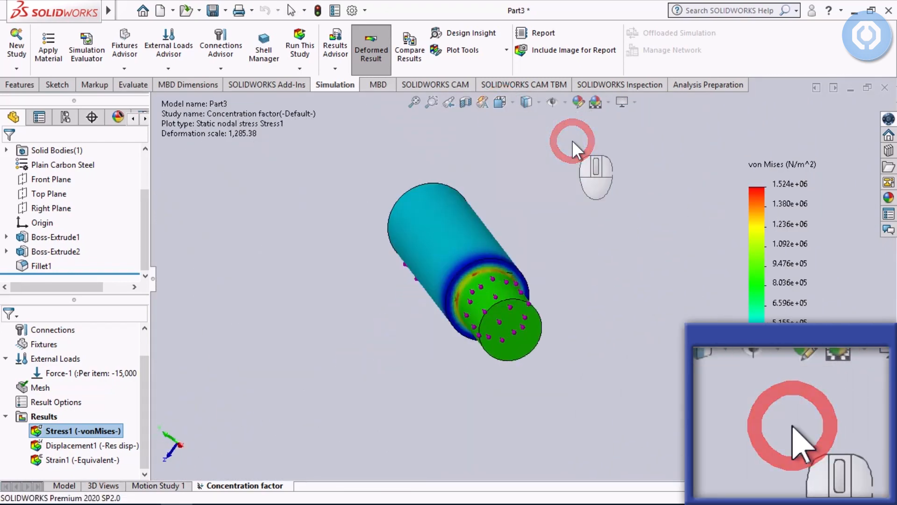
Set the von Mises stress plot's units to N/mm^2 (MPa) and its deformed shape to true scale
right_click(761, 197)
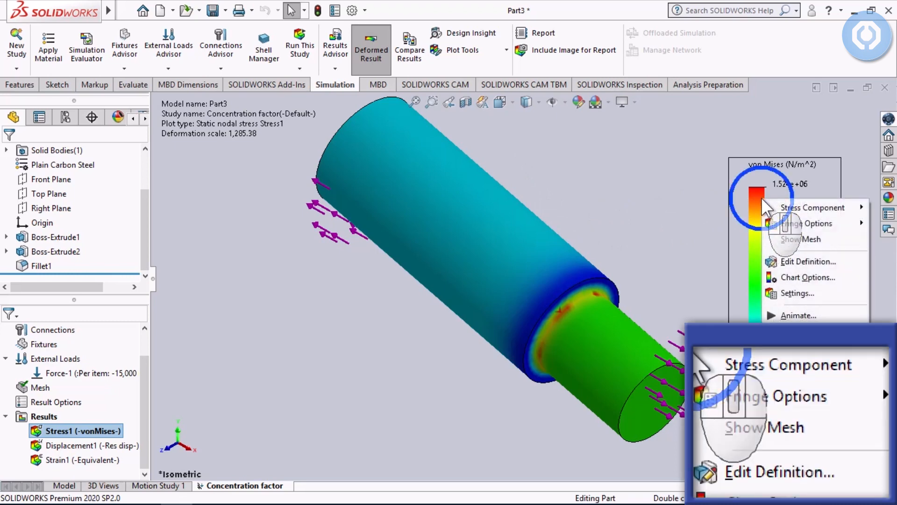
left_click(774, 262)
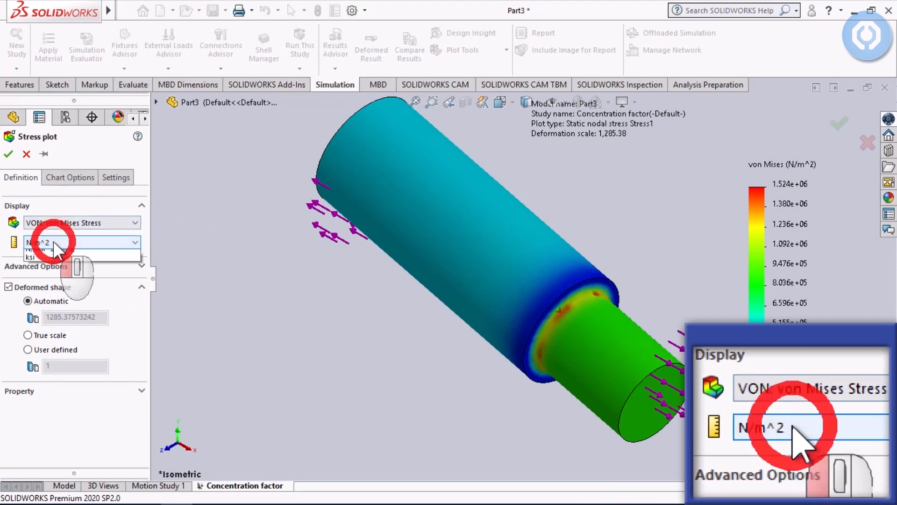
left_click(62, 282)
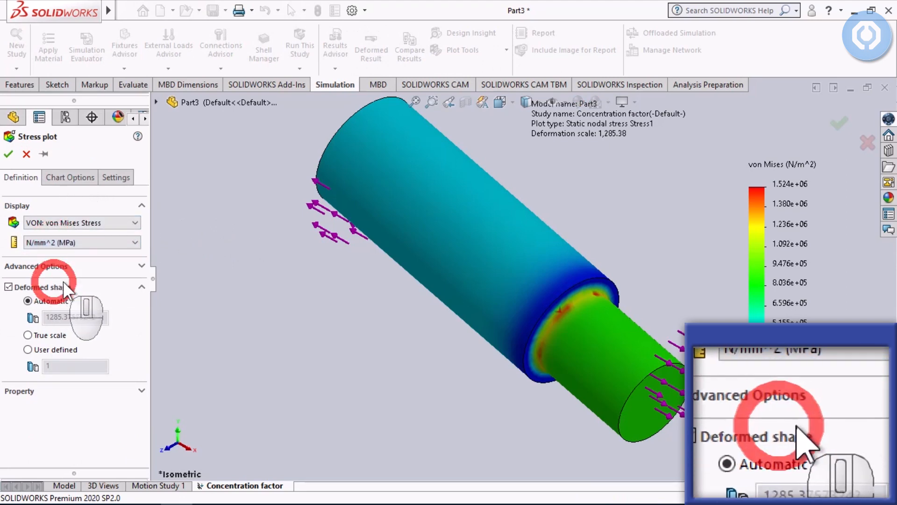
left_click(27, 335)
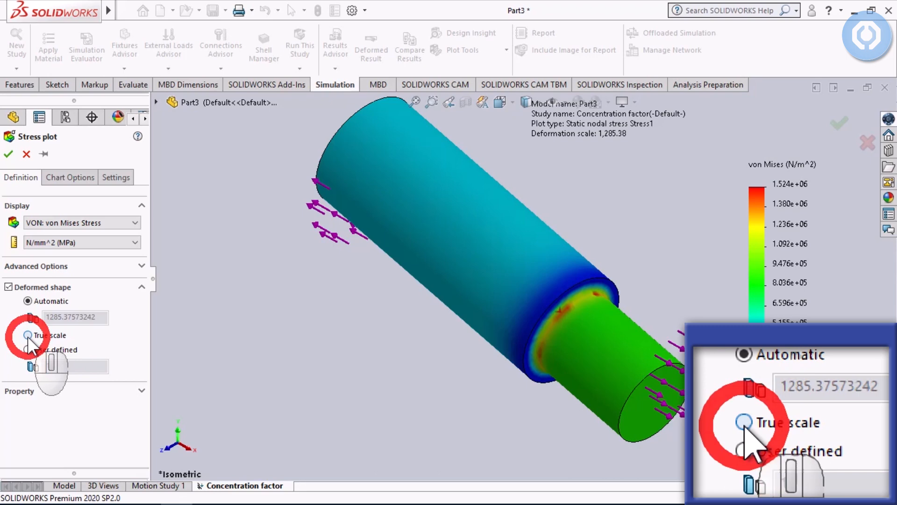
Set the von Mises plot's legend number format to floating and apply the plot settings
left_click(67, 178)
scroll(65, 273, "down", 3)
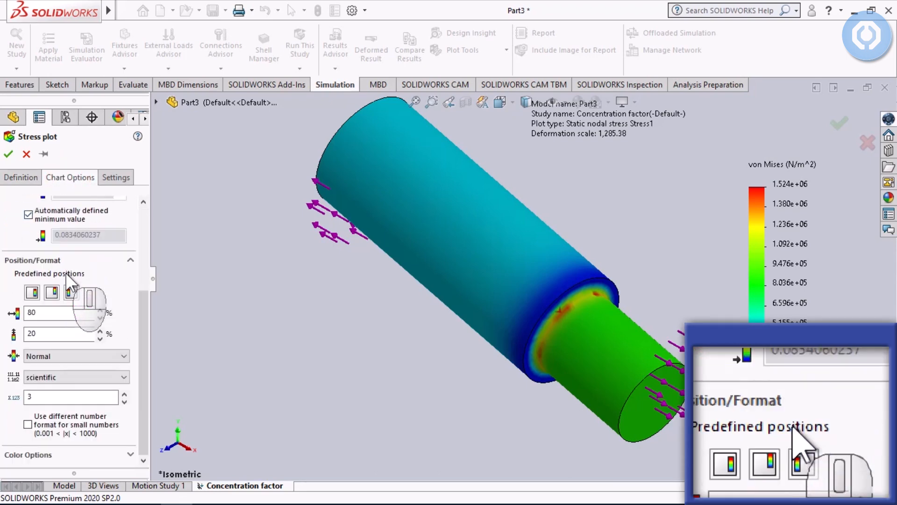
left_click(56, 376)
left_click(55, 396)
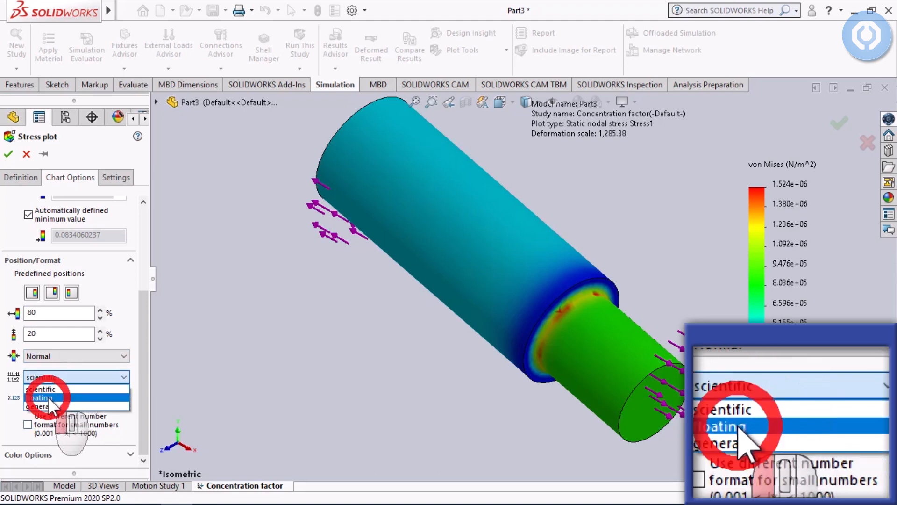
left_click(9, 154)
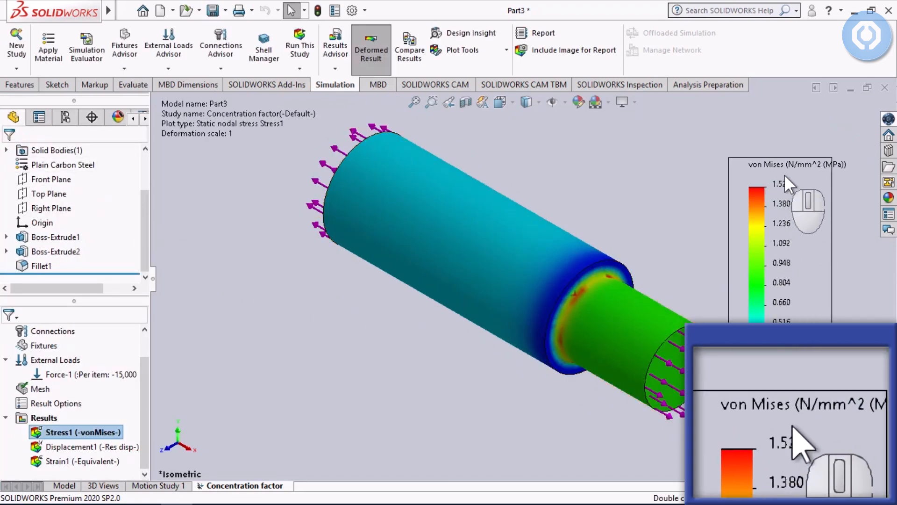
left_click(815, 165)
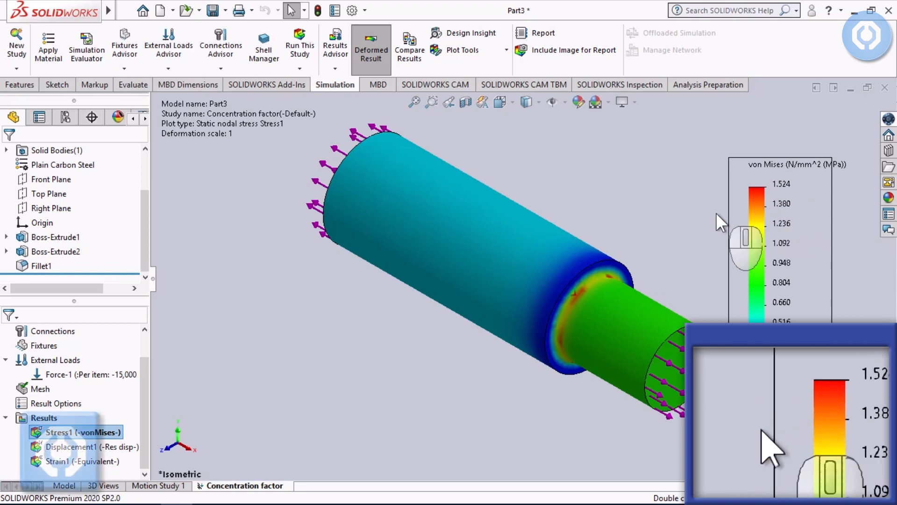
Define a new stress plot of SX: X Normal Stress in N/mm^2 (MPa) with the deformed shape at true scale
left_click(47, 418)
right_click(47, 417)
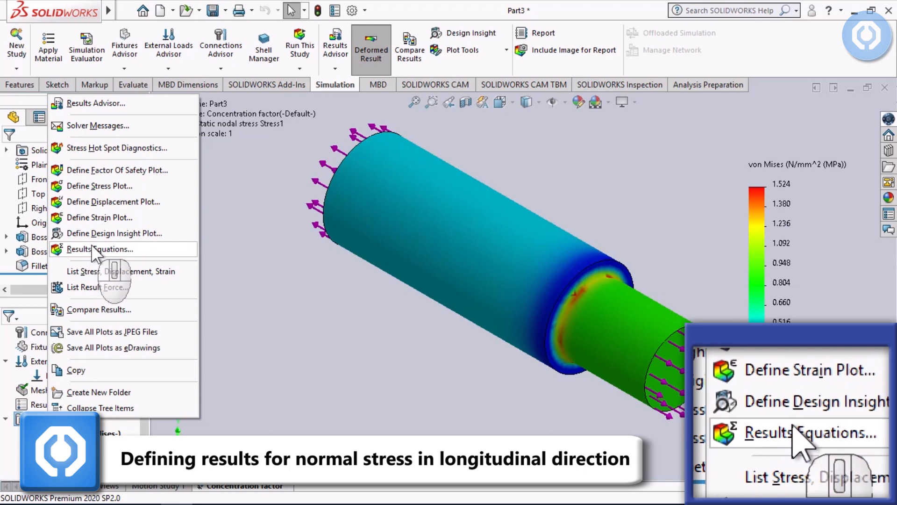
left_click(157, 185)
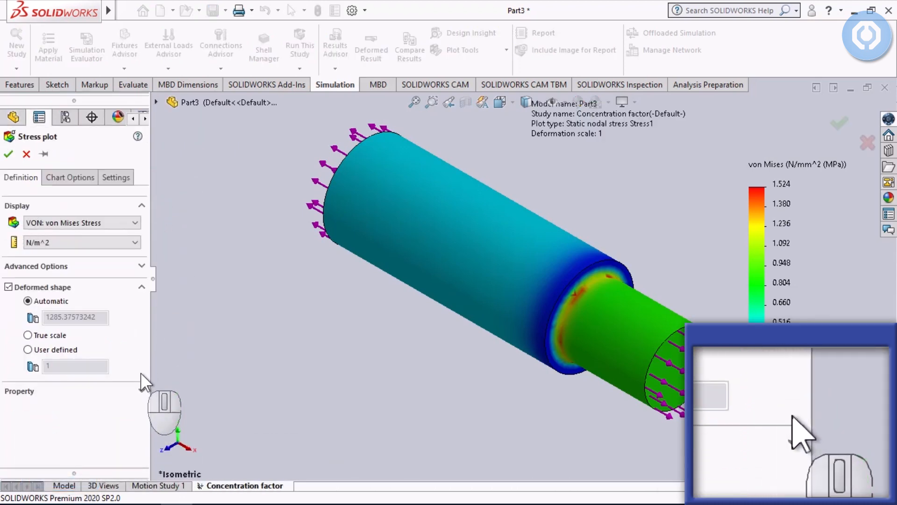
left_click(107, 223)
left_click(63, 234)
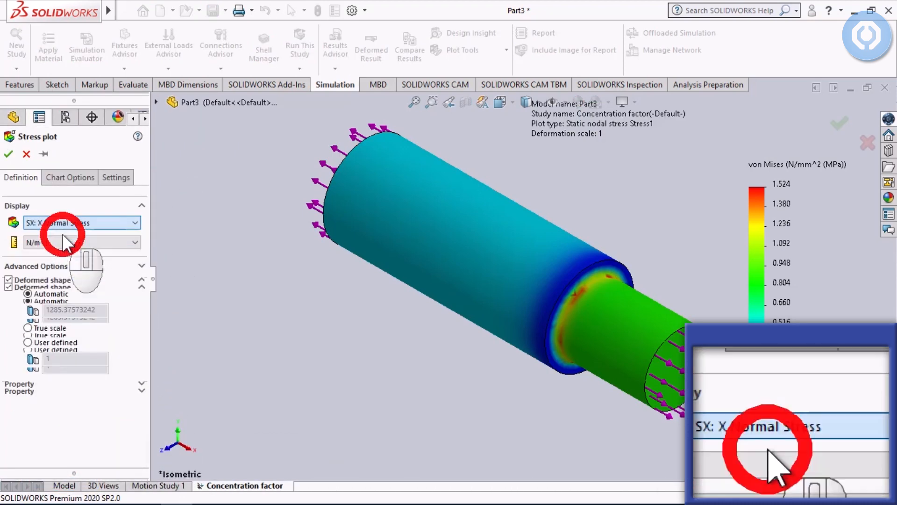
left_click(62, 236)
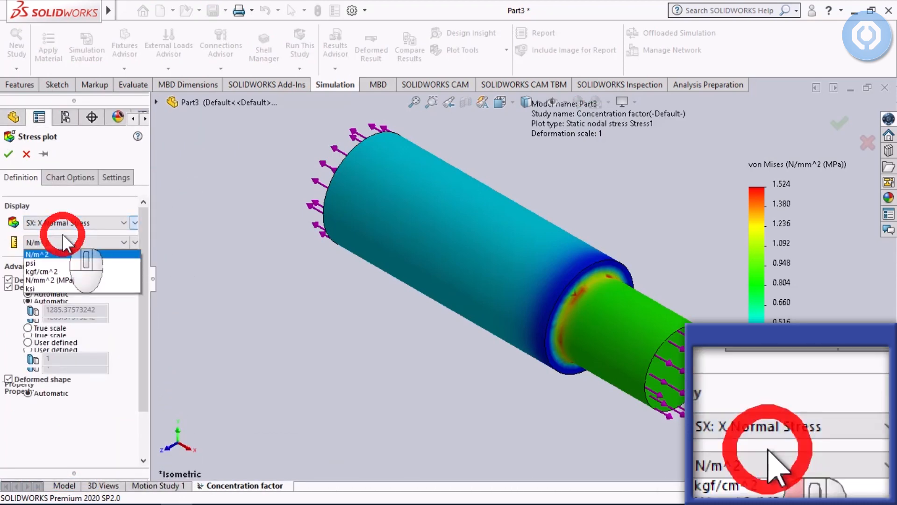
left_click(63, 280)
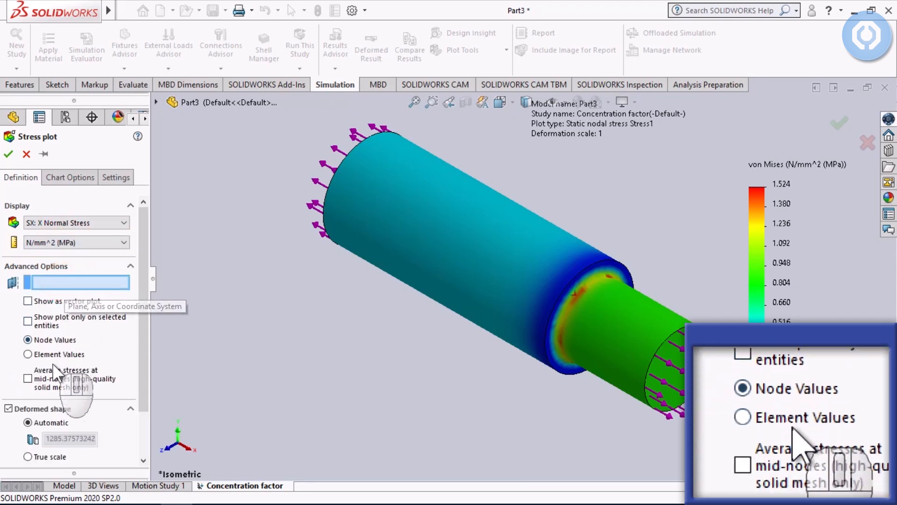
left_click(29, 456)
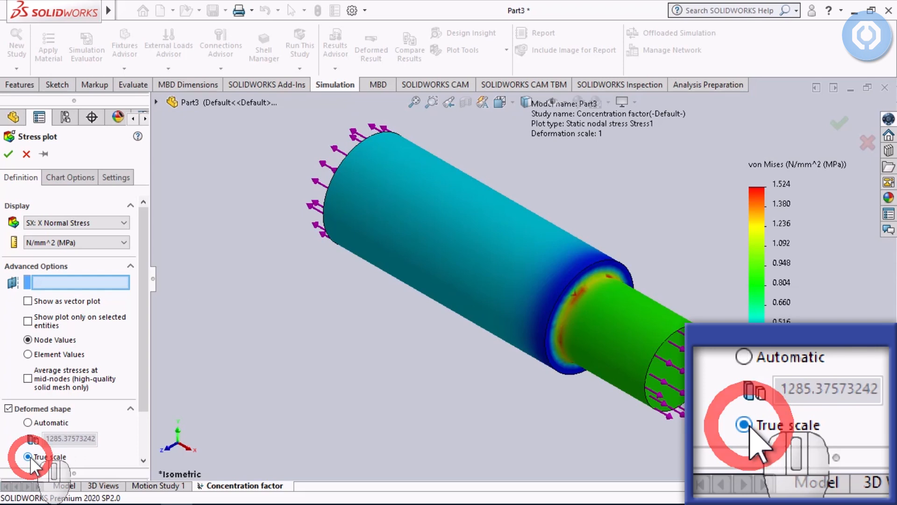
scroll(125, 366, "down", 3)
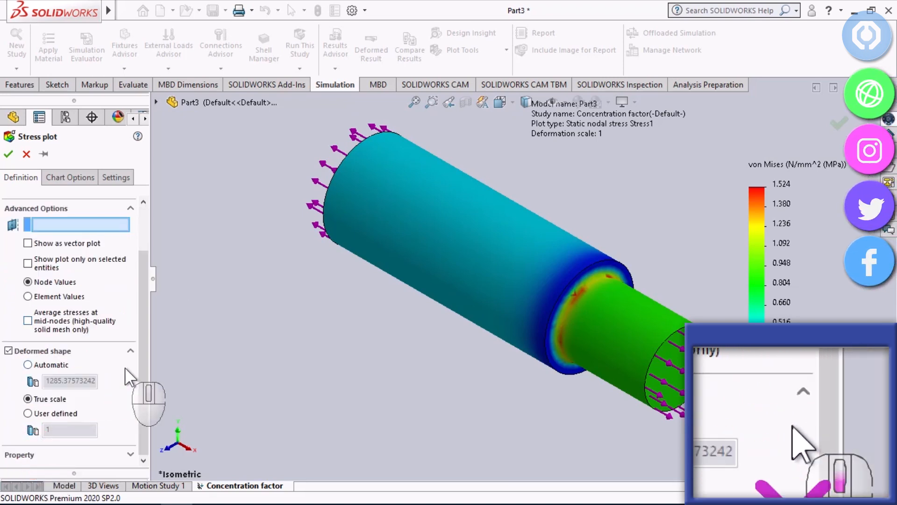
scroll(124, 367, "up", 3)
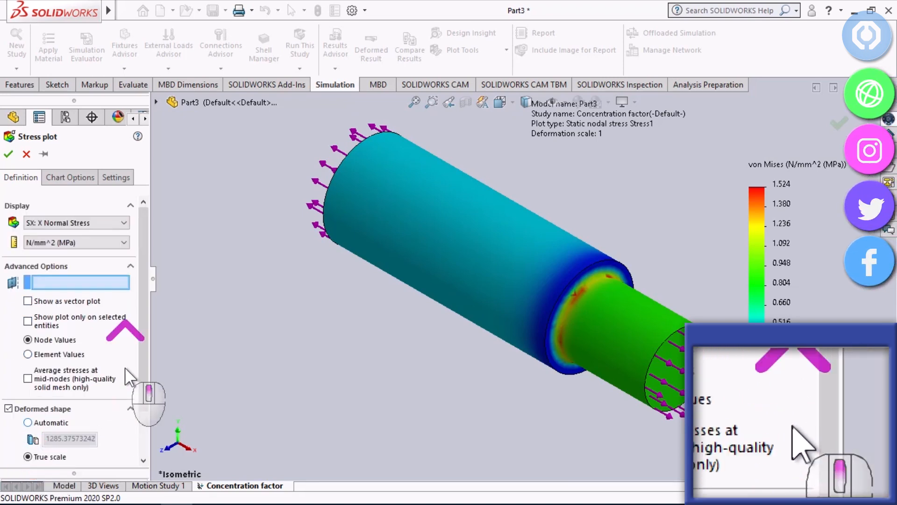
Set the X normal stress plot's legend number format to floating and create the plot
left_click(80, 177)
scroll(65, 366, "down", 7)
left_click(61, 376)
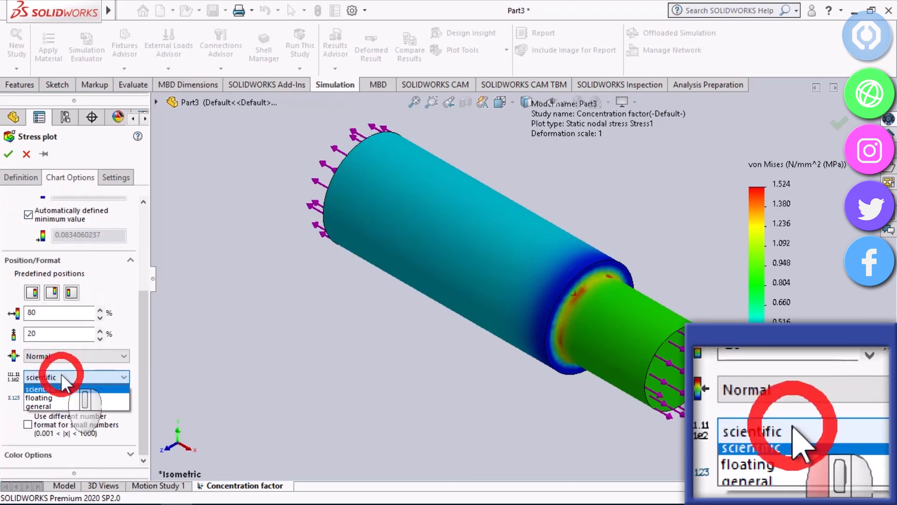
left_click(39, 398)
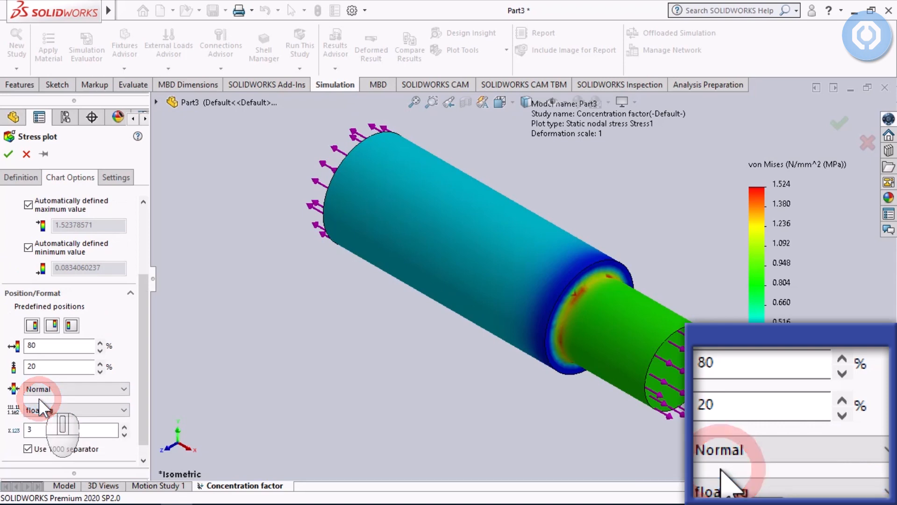
left_click(9, 155)
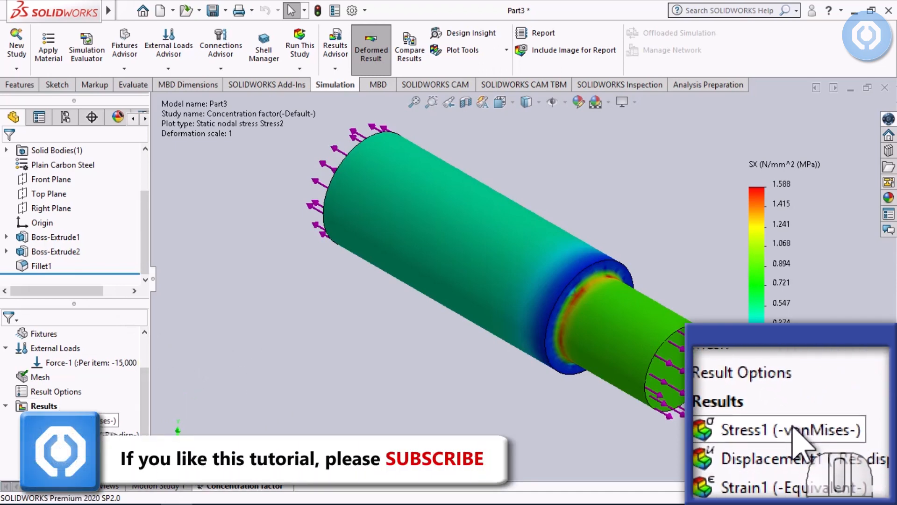
Compare the von Mises and X normal stress plots, moving each plot's color legend to the empty area beside the shaft's larger end
double_click(85, 420)
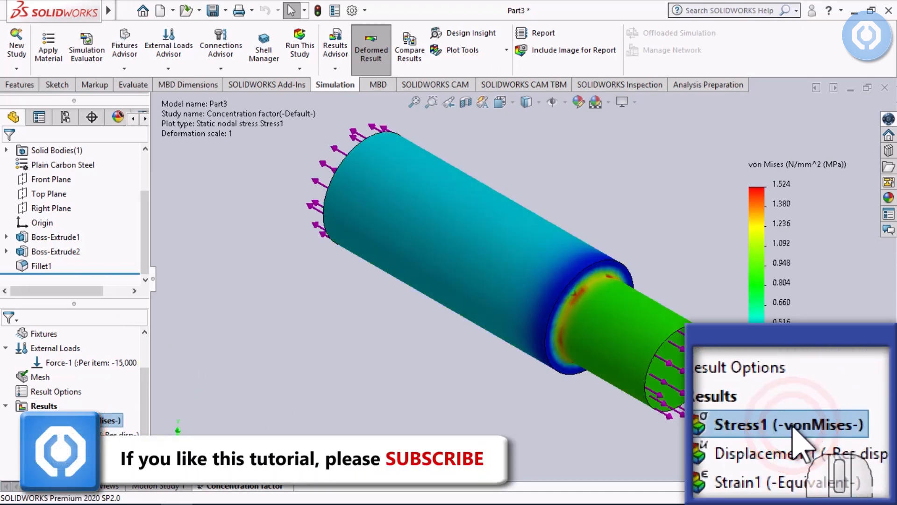
double_click(83, 463)
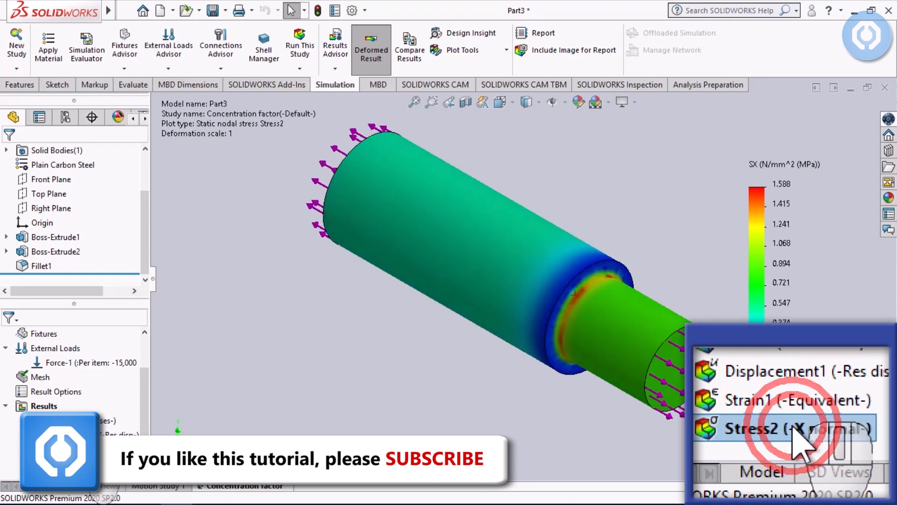
left_click_drag(790, 226, 224, 226)
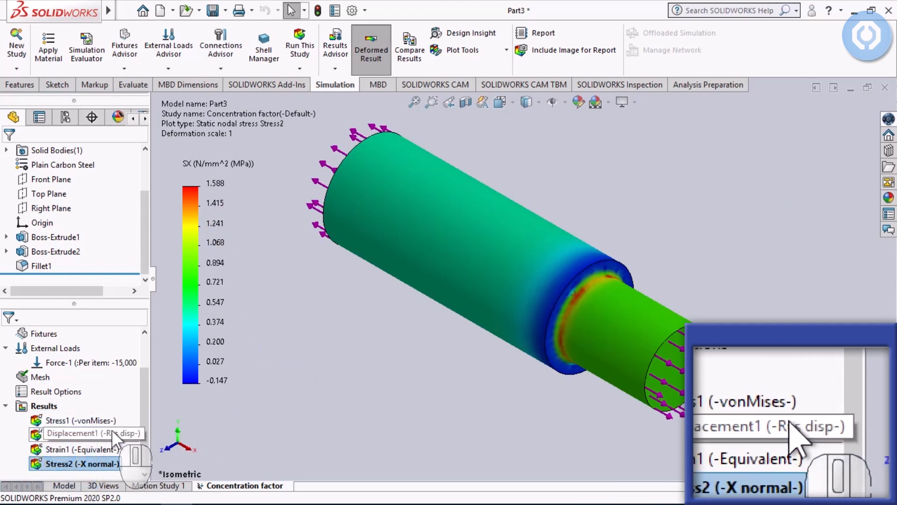
double_click(78, 418)
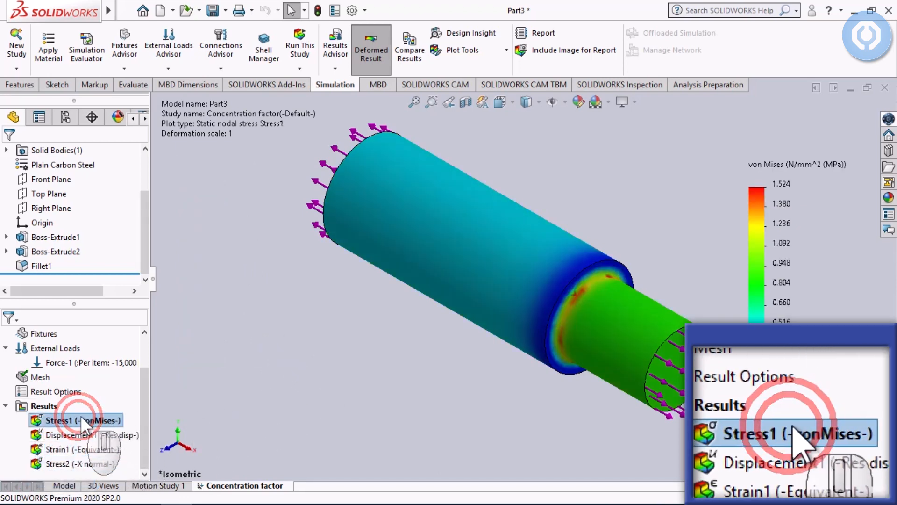
left_click_drag(782, 244, 220, 237)
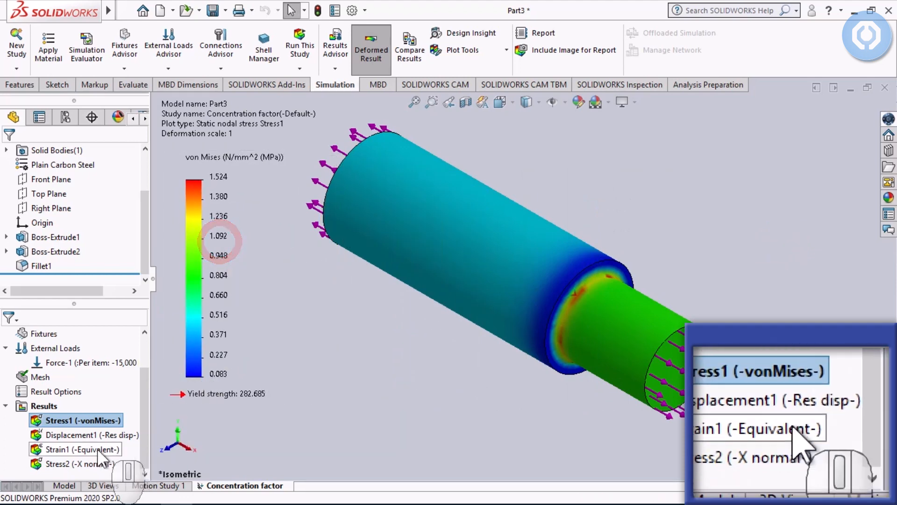